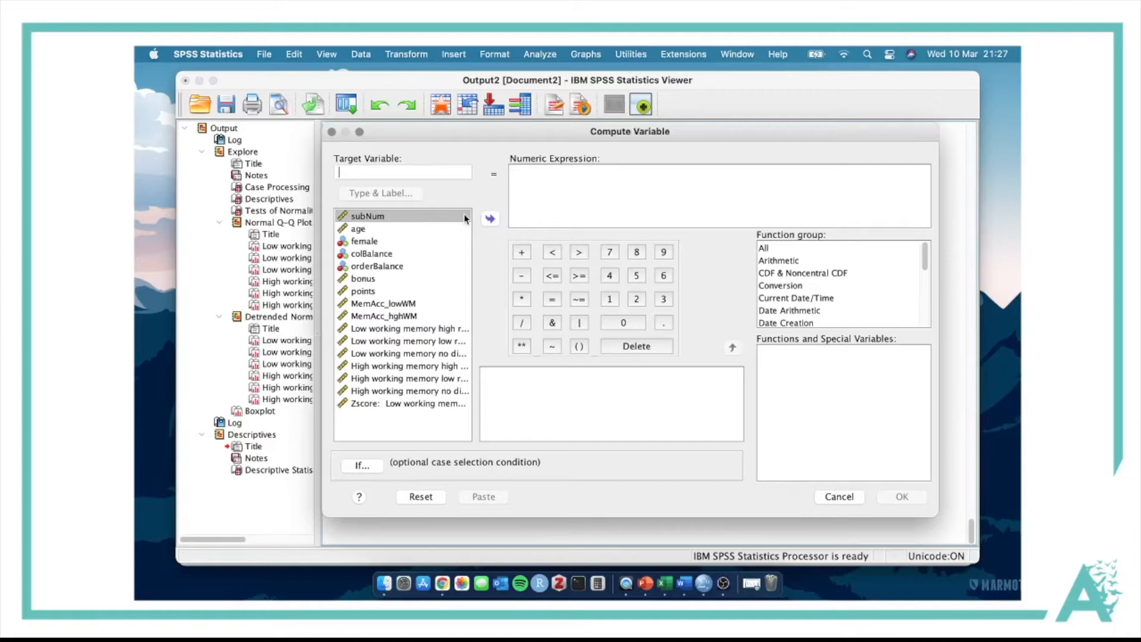
Compute a new variable abs_z_low_no_distractor as the absolute value of Zomi_lowWM_NoDis.
type("abs_z_low_no_dist")
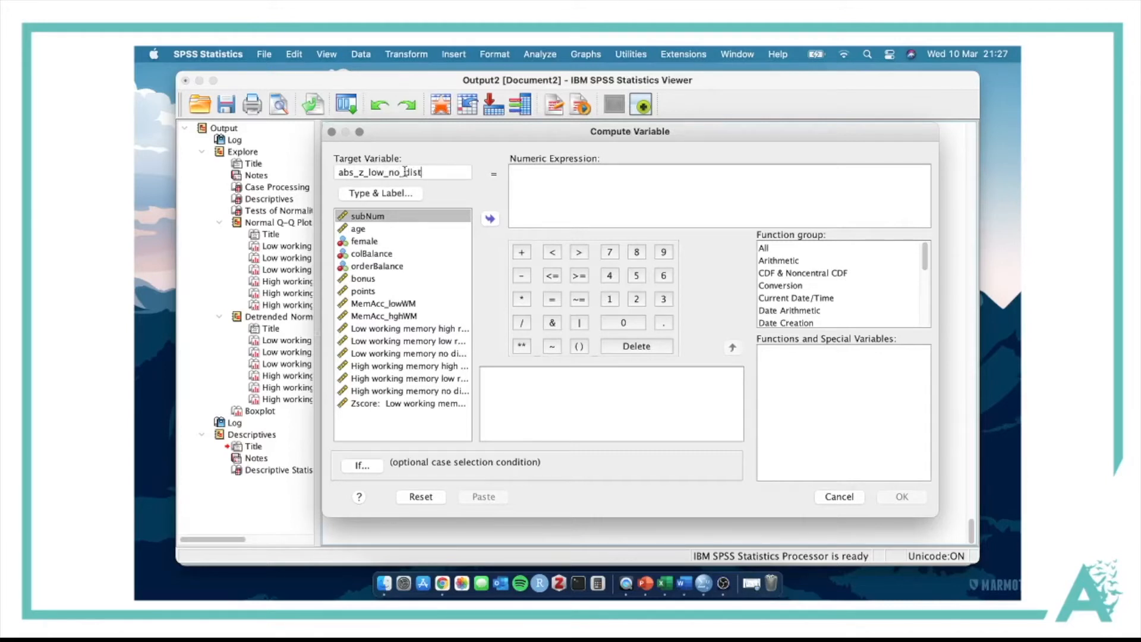
type("ractor")
left_click(766, 254)
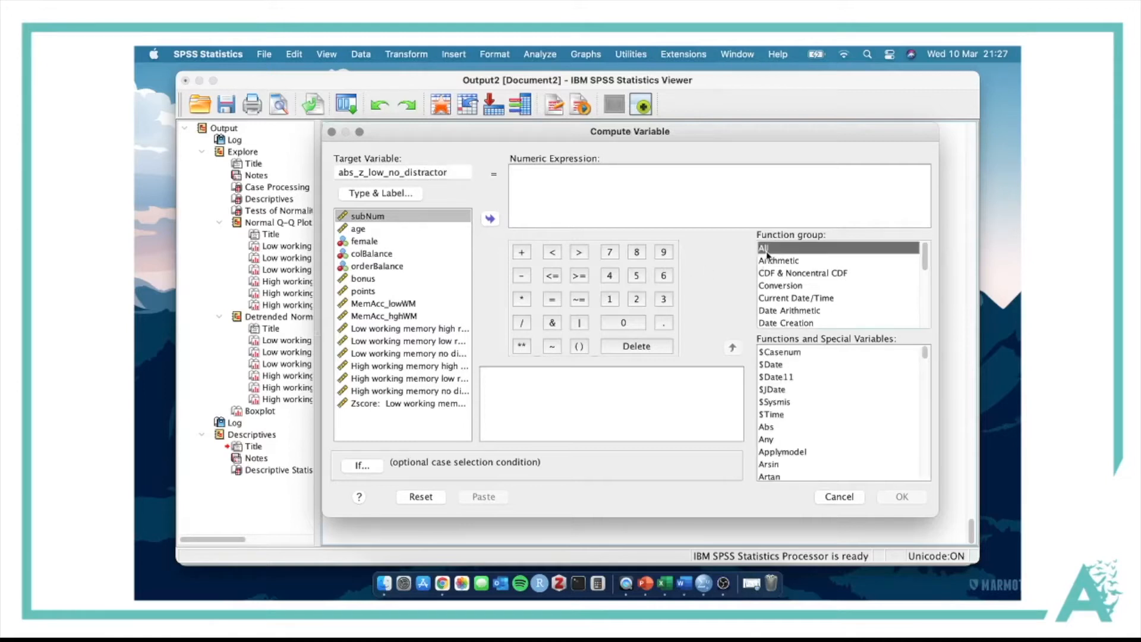
double_click(777, 428)
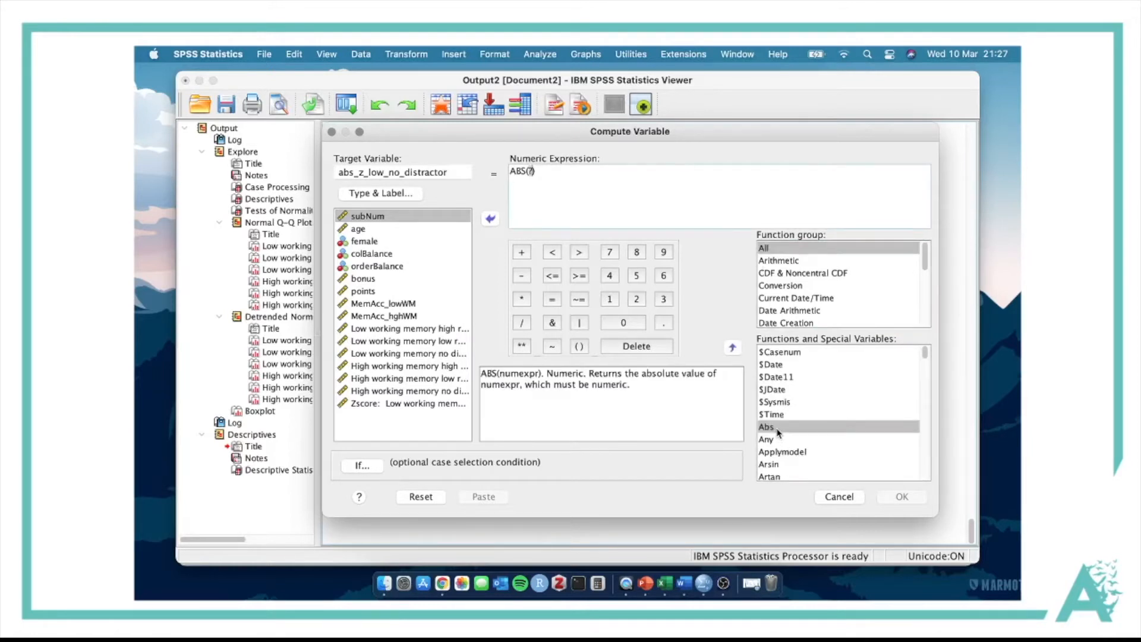
double_click(411, 404)
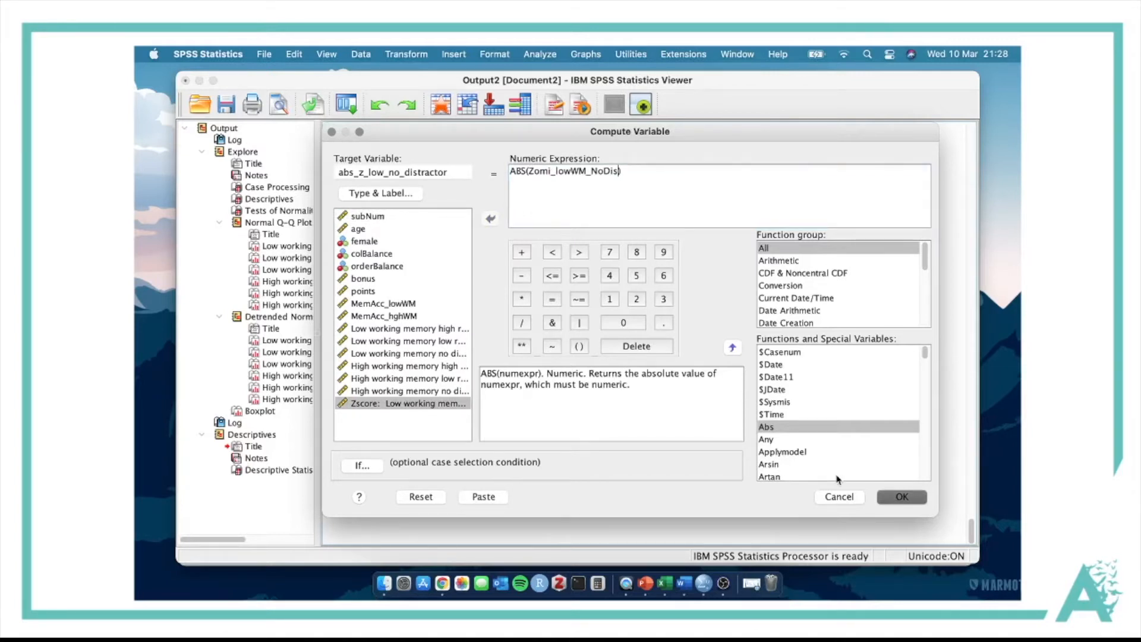
key("Return")
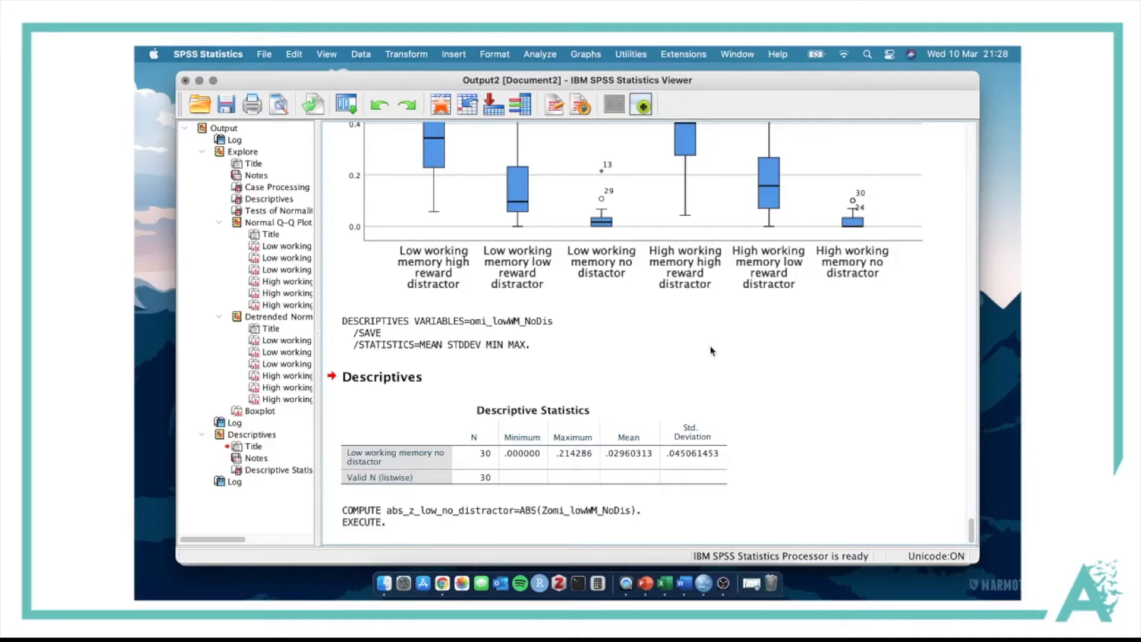
Set up a recode of abs_z_low_no_distractor into a different variable named outliers_low_no_distractor.
left_click(418, 55)
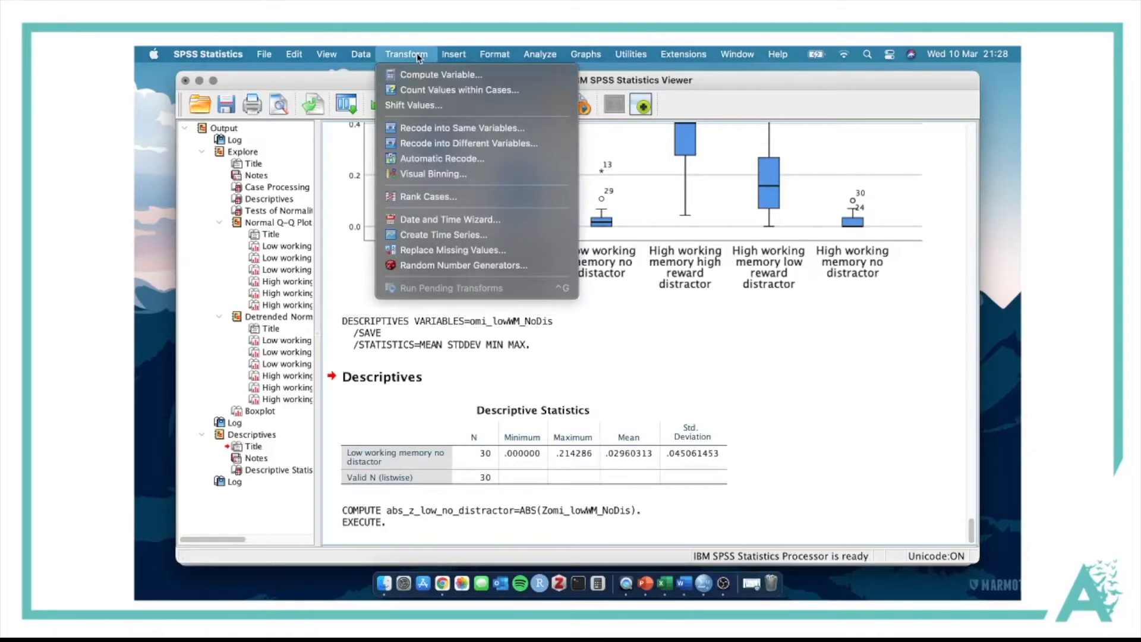
left_click(437, 144)
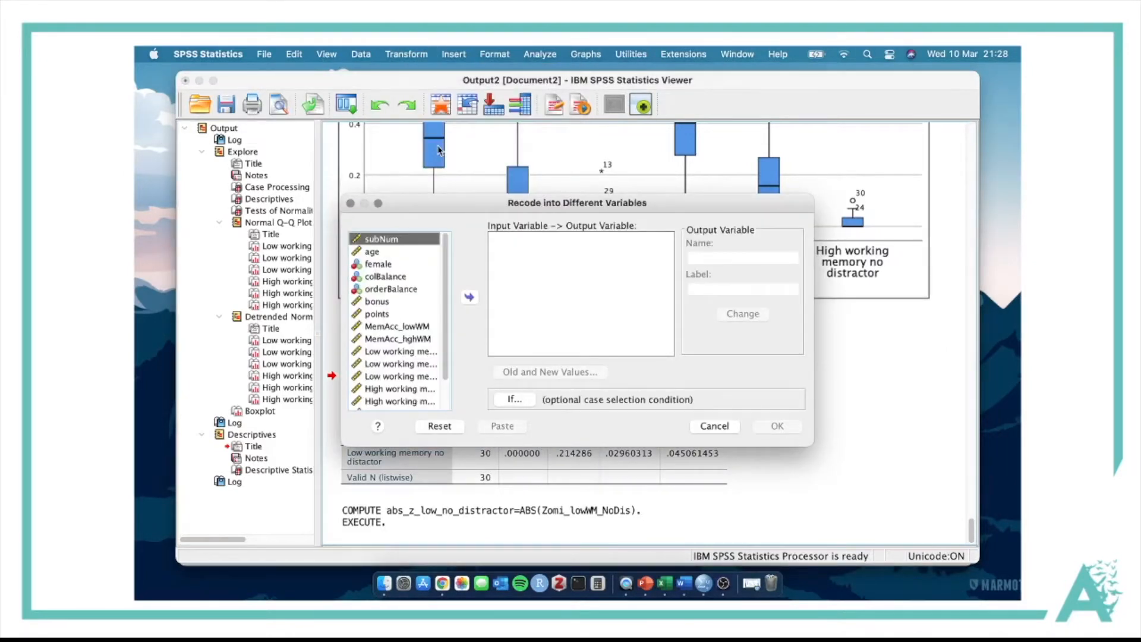
scroll(407, 362, "down", 3)
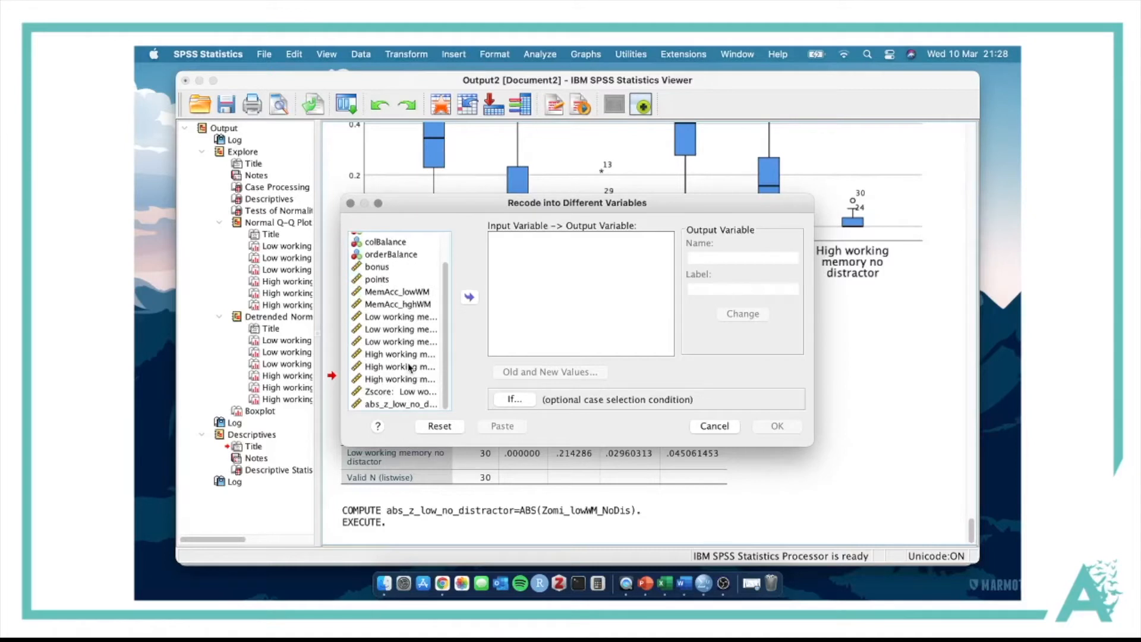
double_click(398, 404)
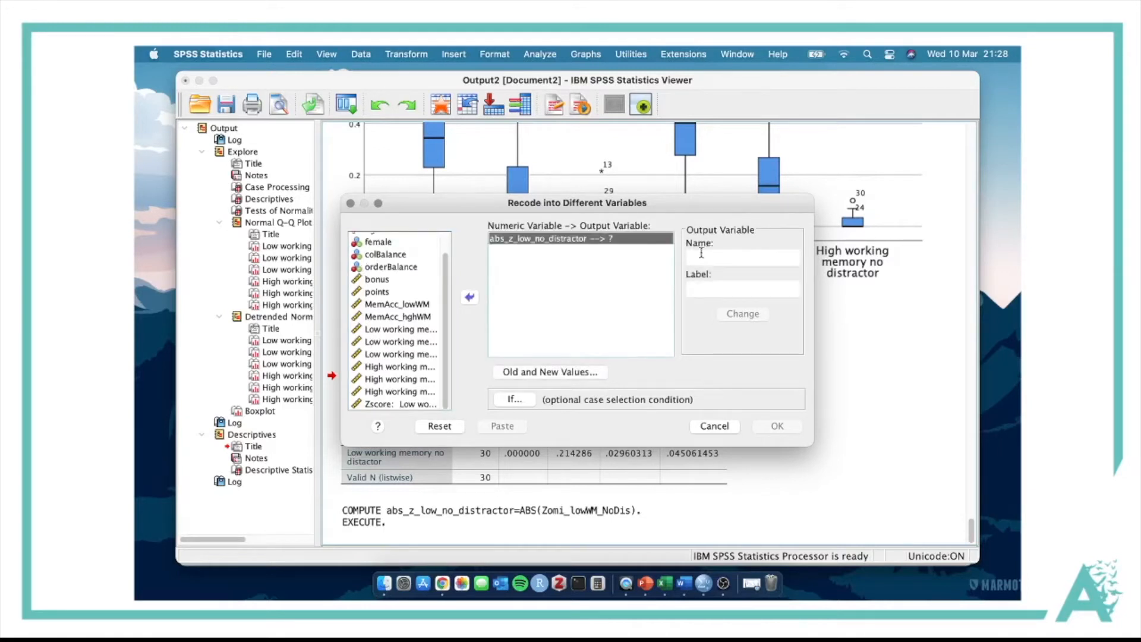
left_click(701, 252)
type("outliers")
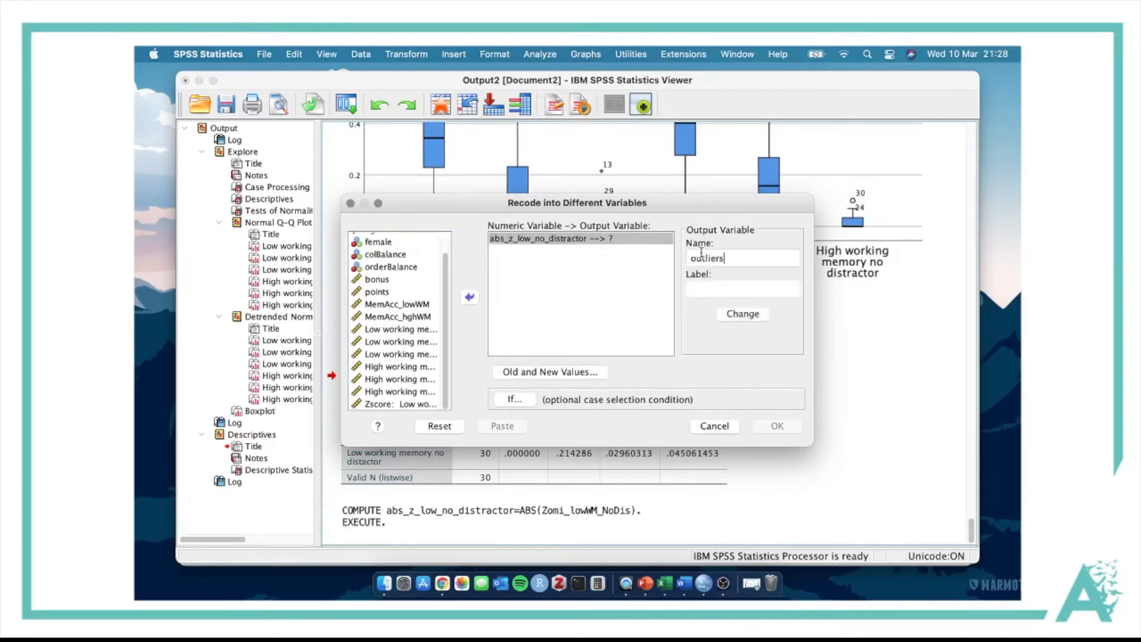
type("_low_no_distractor")
left_click(747, 314)
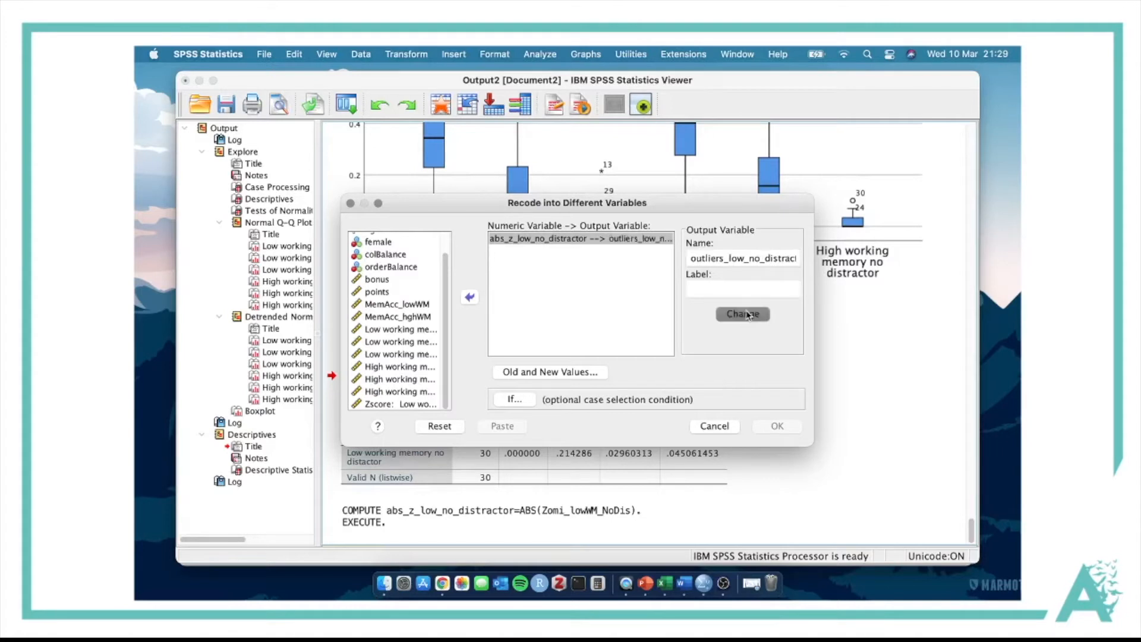
Define the first recode rule so that values from 3.29 through the highest become 1.
left_click(573, 372)
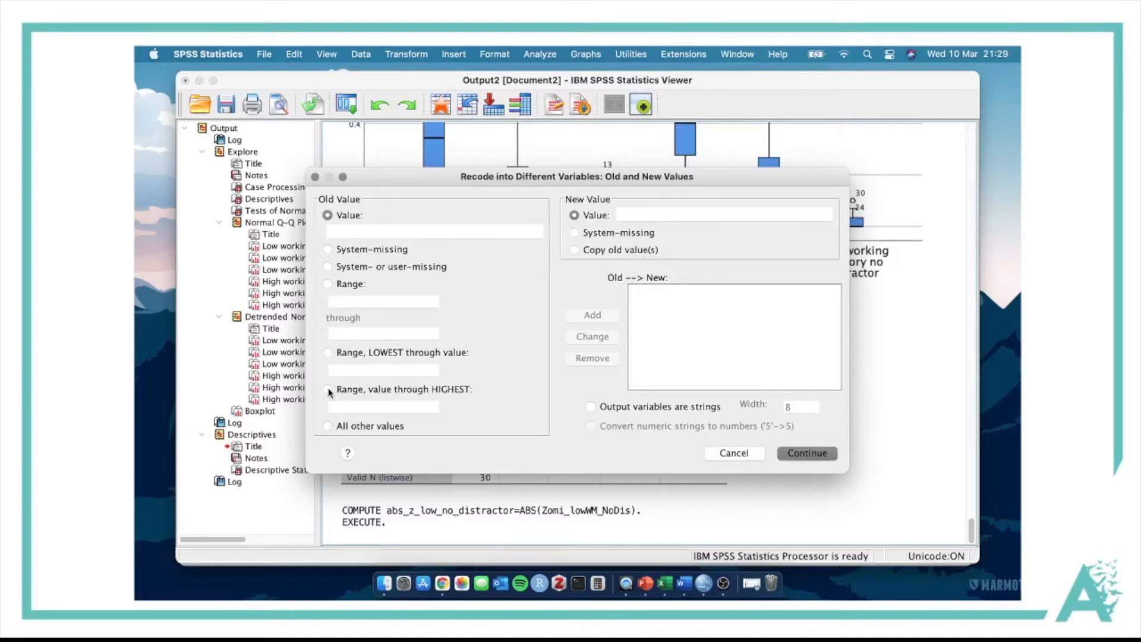
left_click(328, 390)
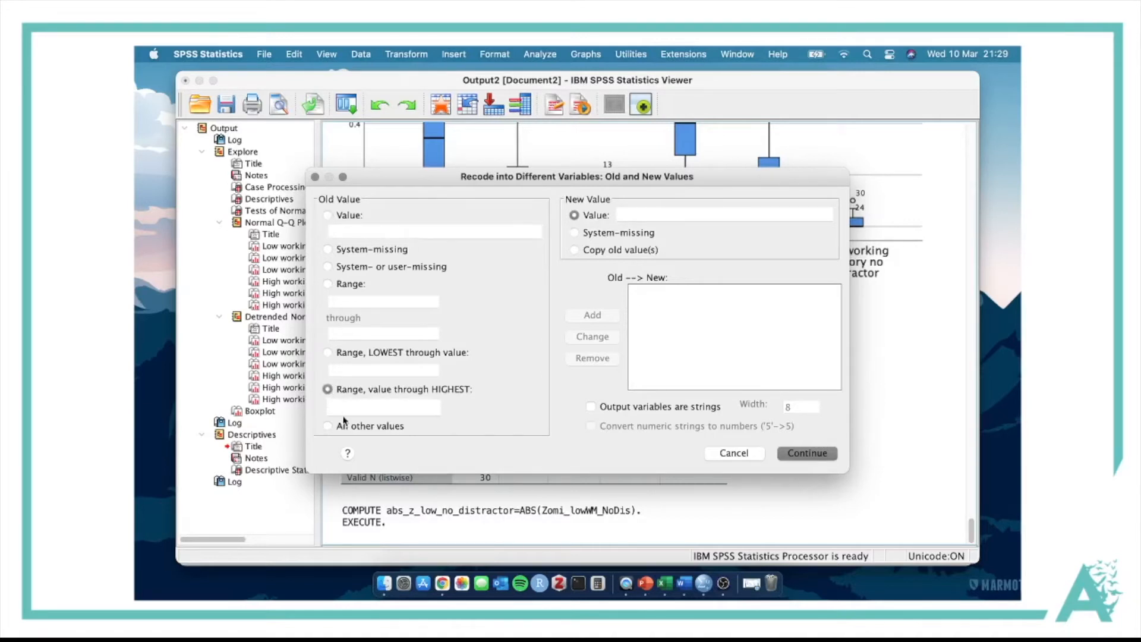
left_click(350, 408)
type("3.29")
left_click(644, 215)
type("1")
left_click(593, 315)
Add recode rules turning 2.58 through highest into 2 and 1.96 through highest into 3.
left_click(369, 409)
type("2.58")
left_click(644, 217)
type("2")
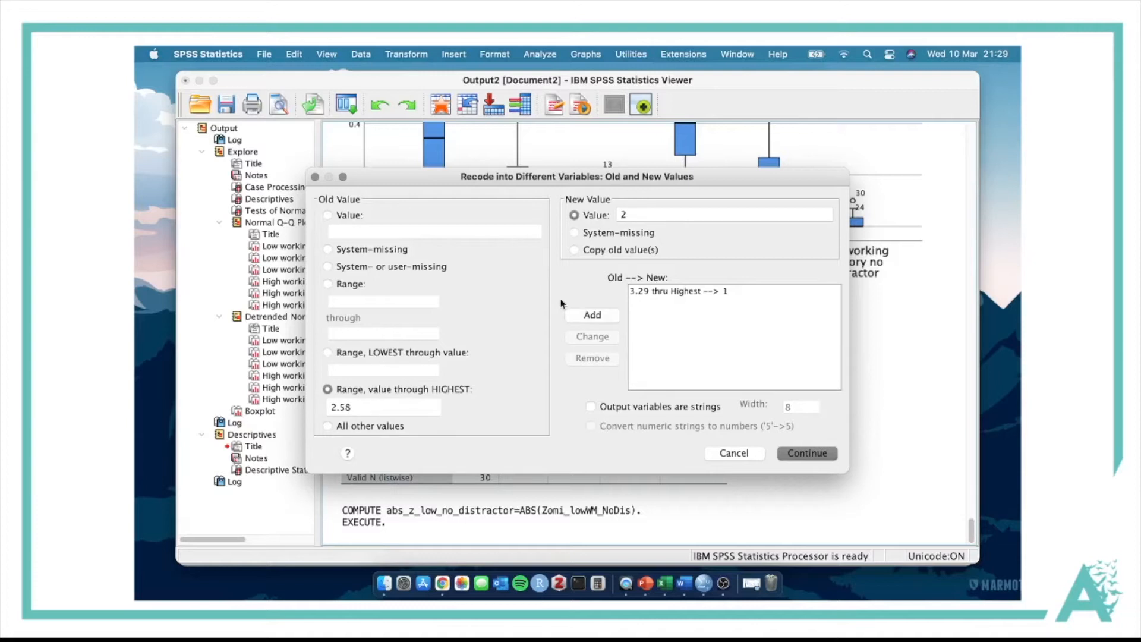
left_click(588, 314)
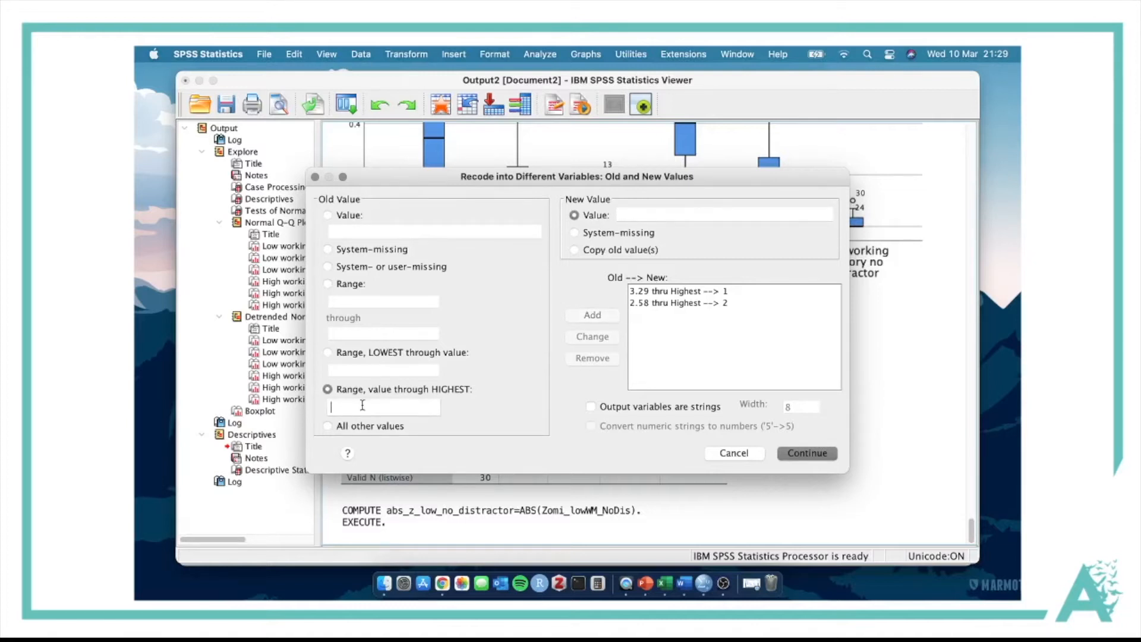
type("1.96")
left_click(644, 215)
type("3")
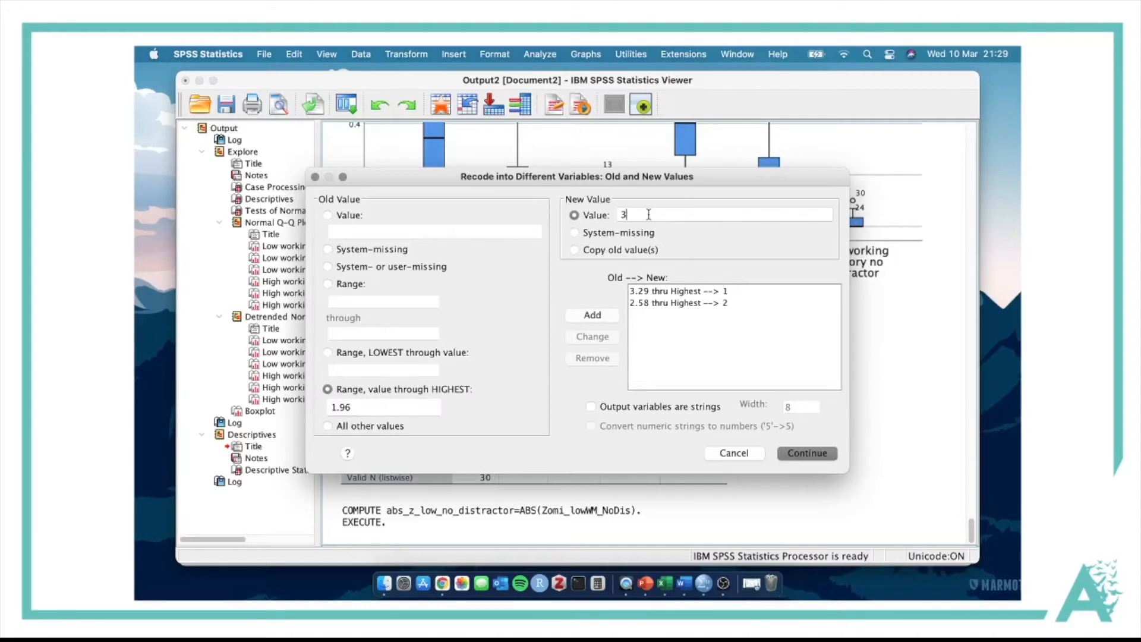
left_click(593, 315)
Add a recode rule turning the lowest value through 1.95 into 4, and run the recode.
left_click(368, 372)
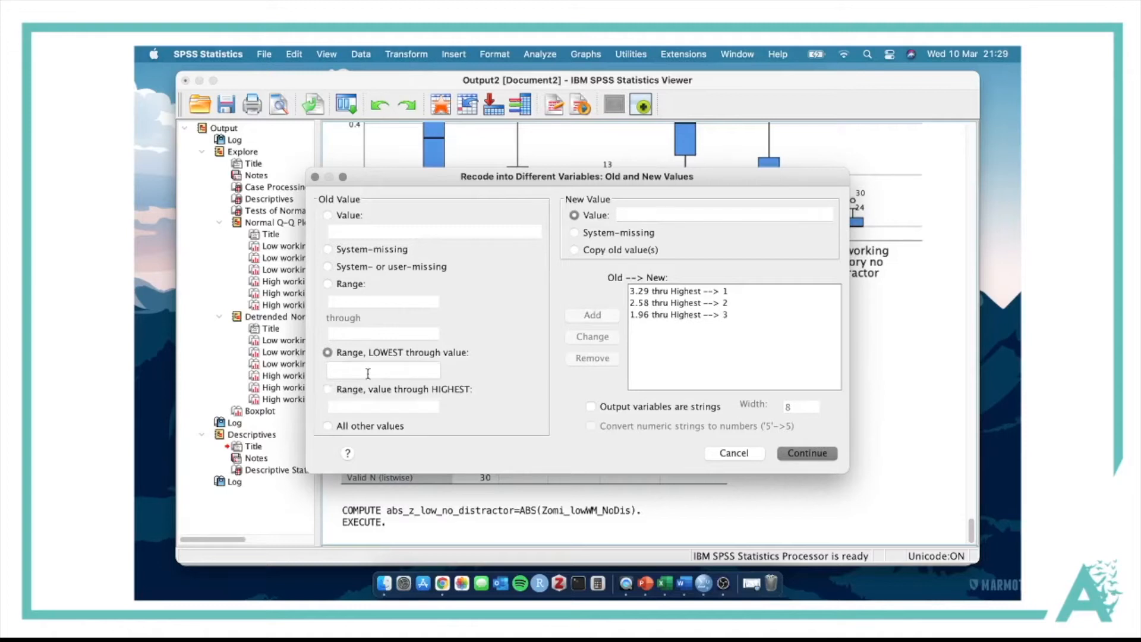
type("1.95")
left_click(615, 215)
type("4")
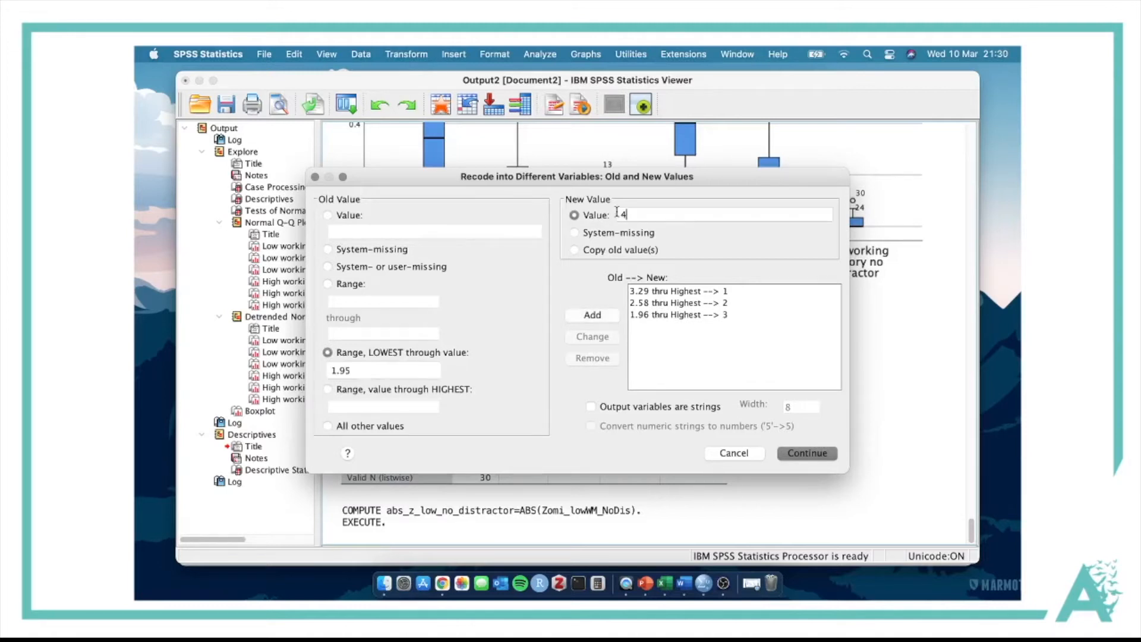
left_click(594, 316)
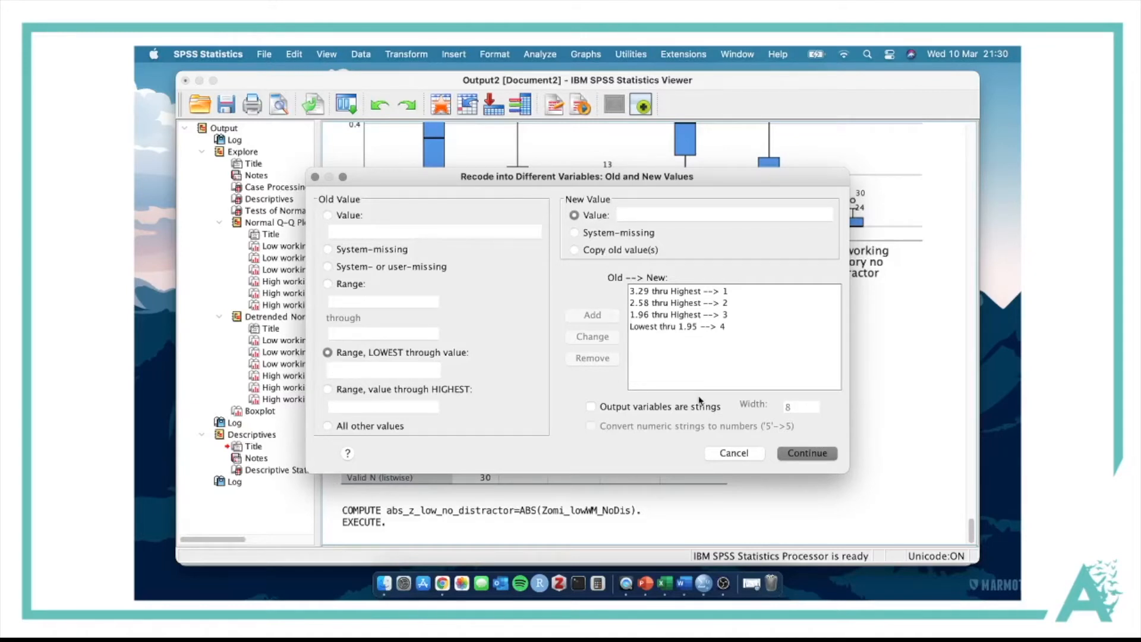
left_click(794, 454)
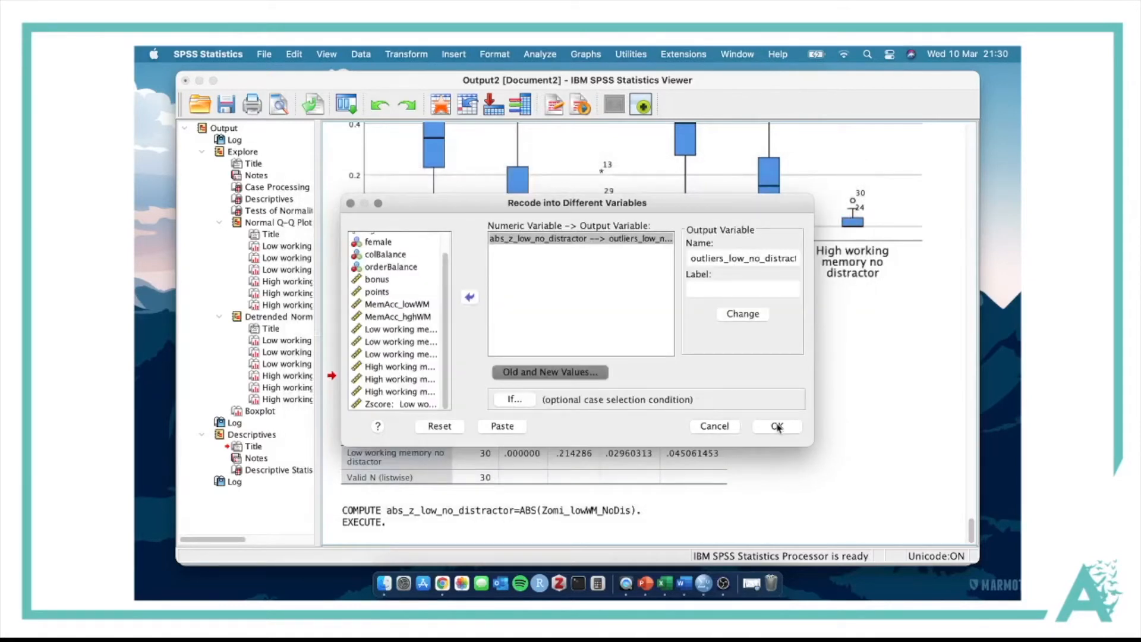
left_click(778, 427)
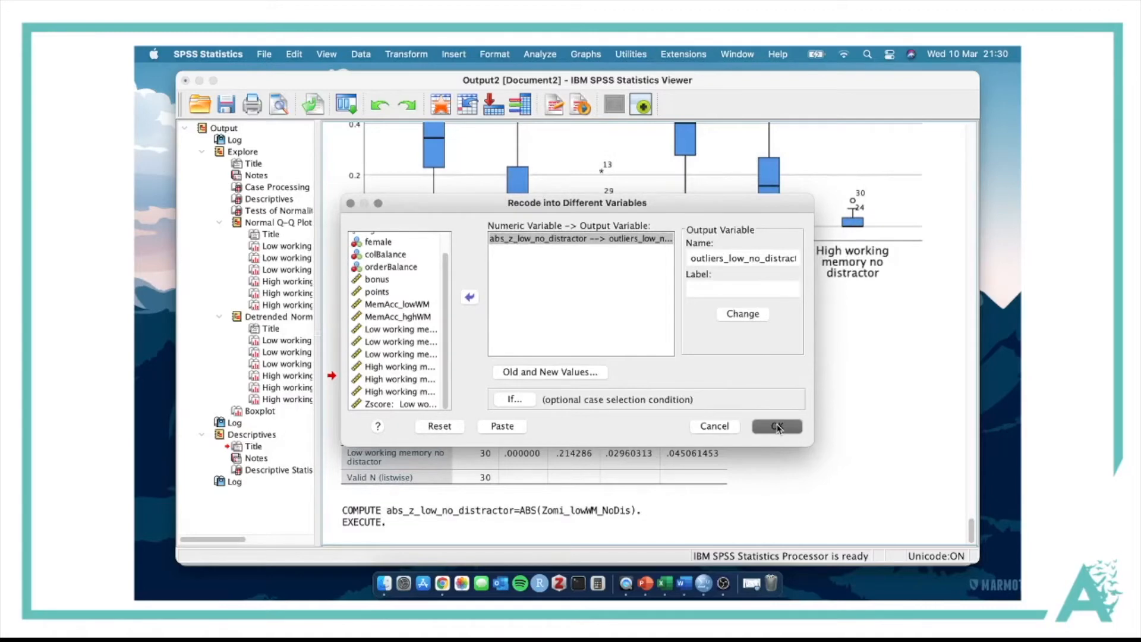
In the Data Editor, give the outliers_low_no_distractor variable the value labels 1 = Extreme and 2 = Probable.
left_click(737, 54)
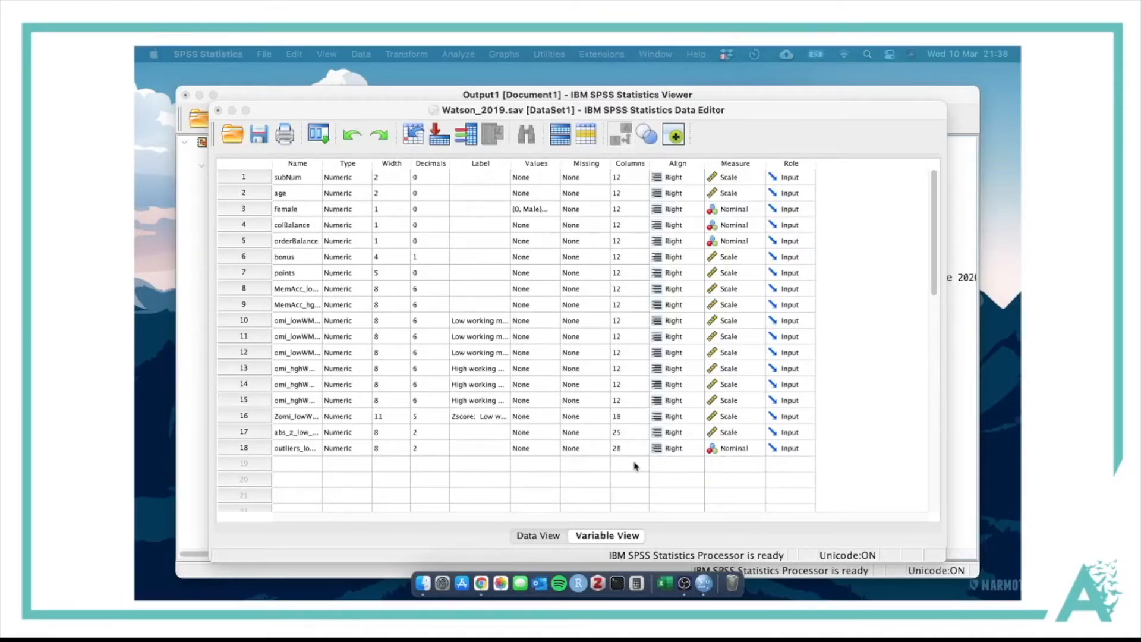
left_click(552, 451)
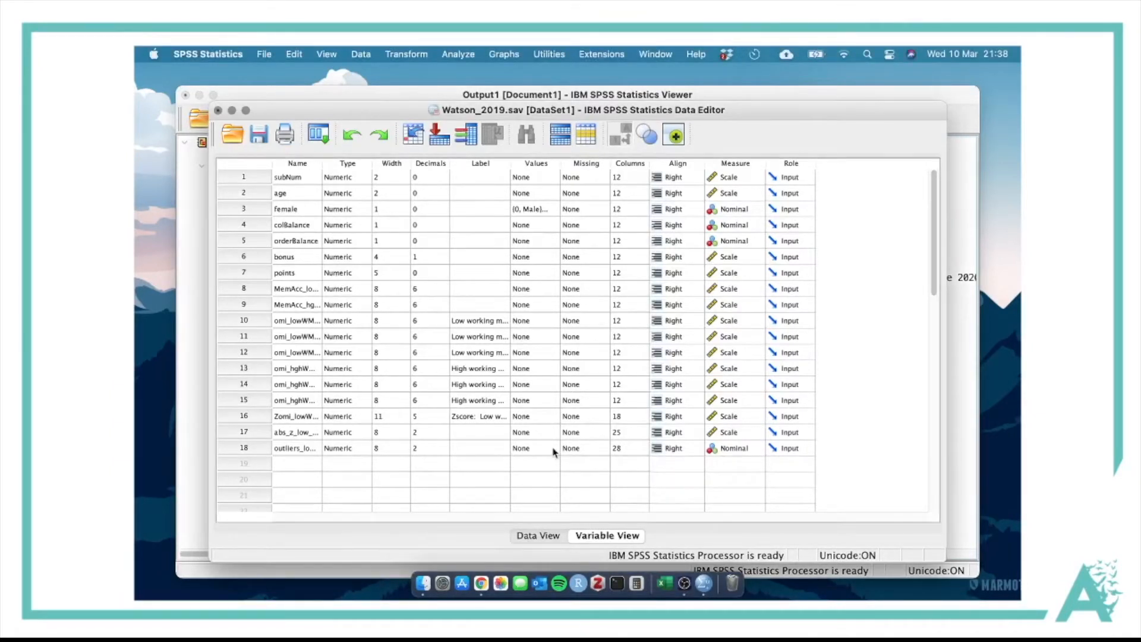
left_click(553, 452)
type("1")
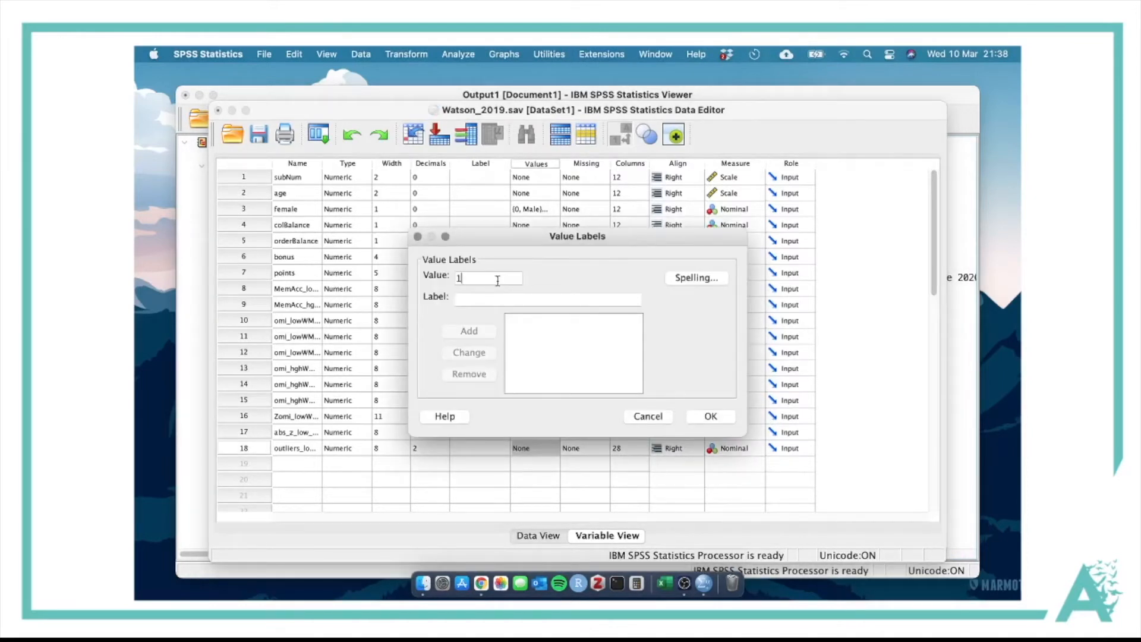
left_click(489, 300)
type("Extreme")
key("Return")
type("2")
left_click(488, 301)
type("Probable")
left_click(484, 331)
Add the value labels 3 = Potential and 4 = Normal to the outliers variable and accept the labels.
type("3")
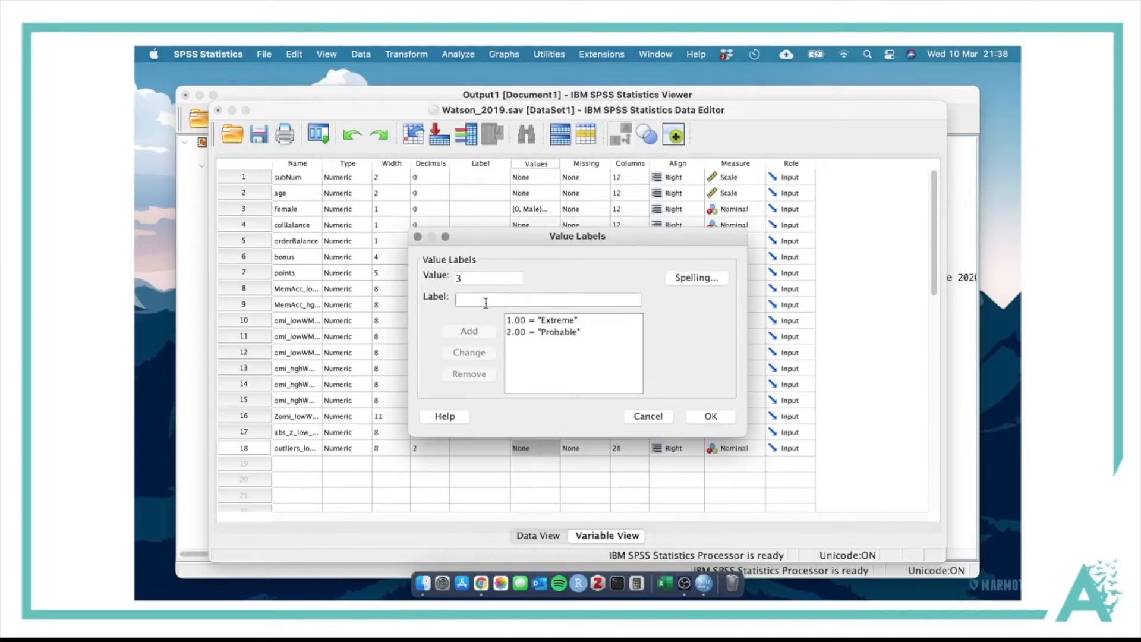
type("Potential")
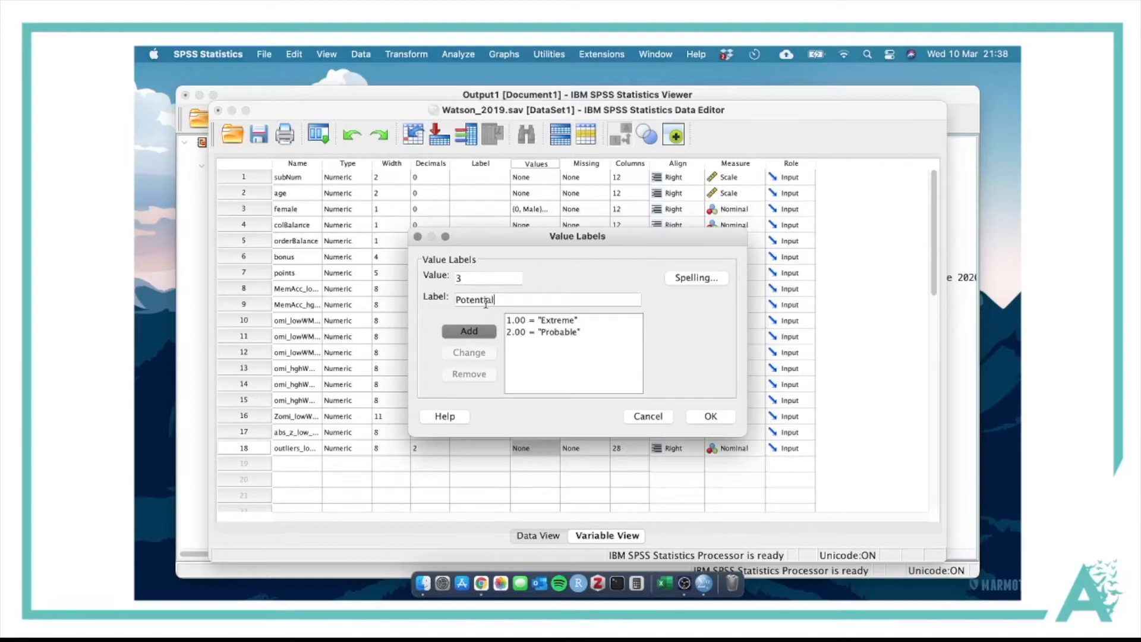
left_click(481, 334)
type("4")
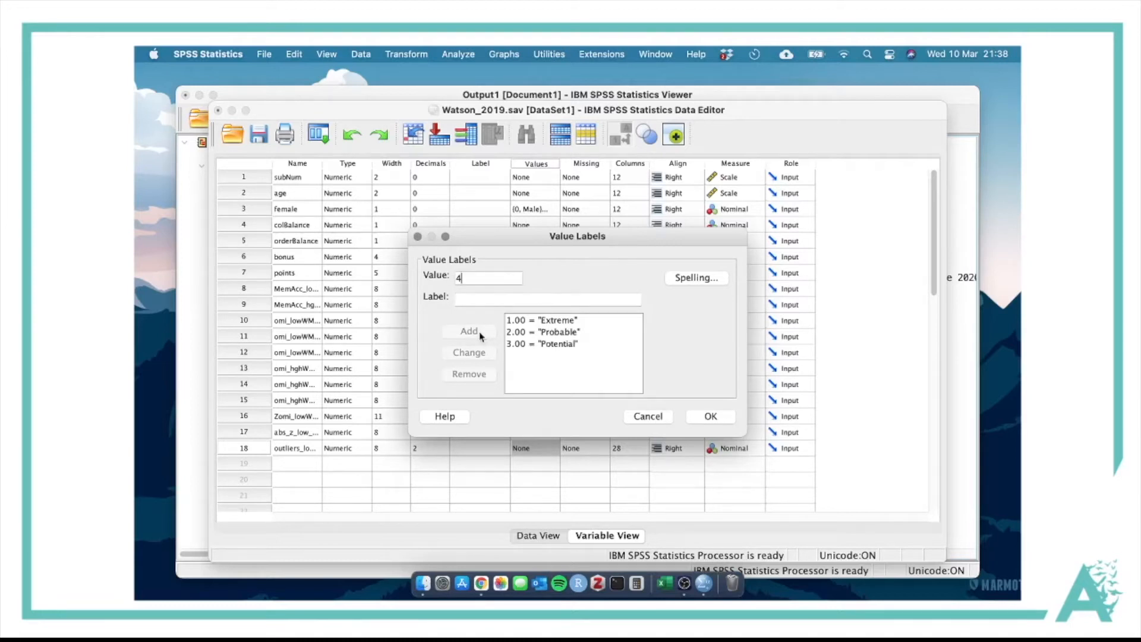
left_click(484, 300)
type("Norm")
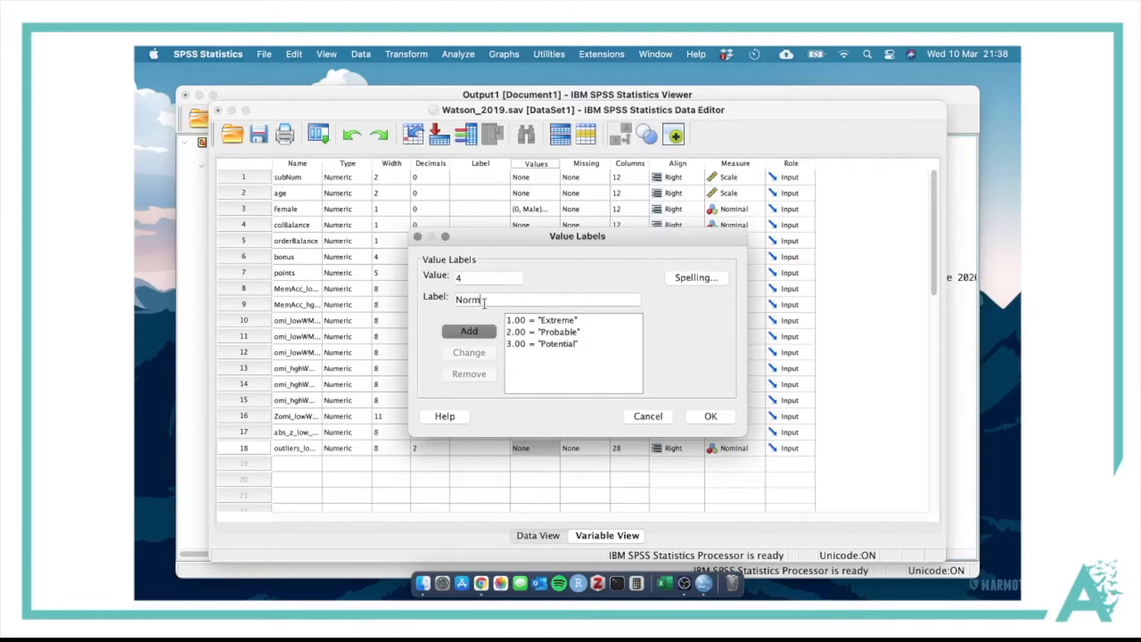
type("al")
left_click(484, 334)
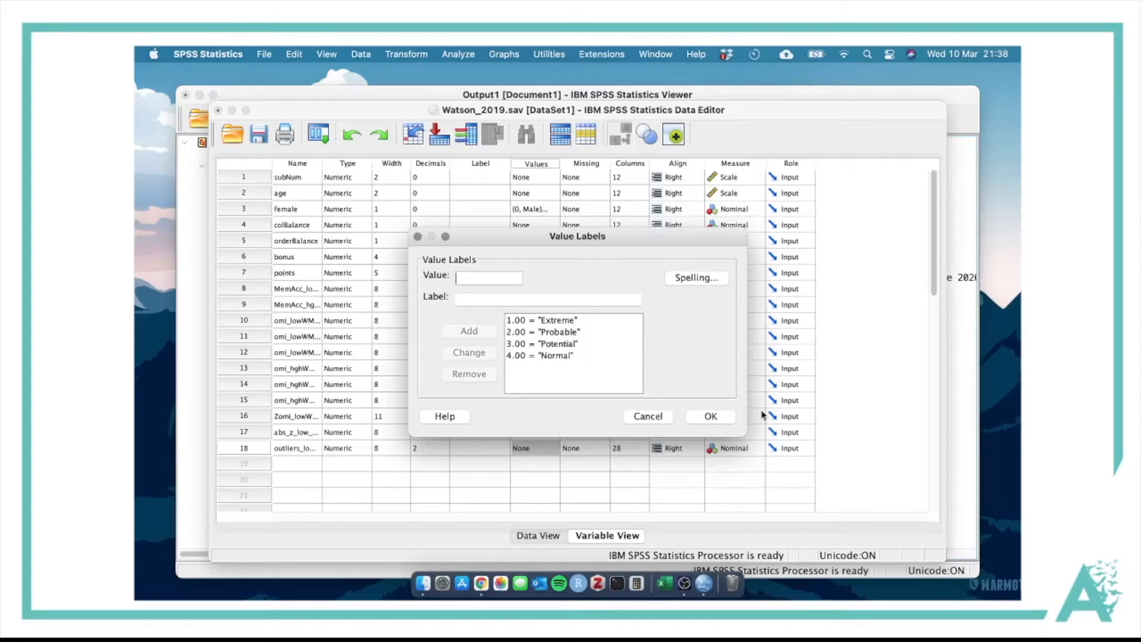
left_click(711, 416)
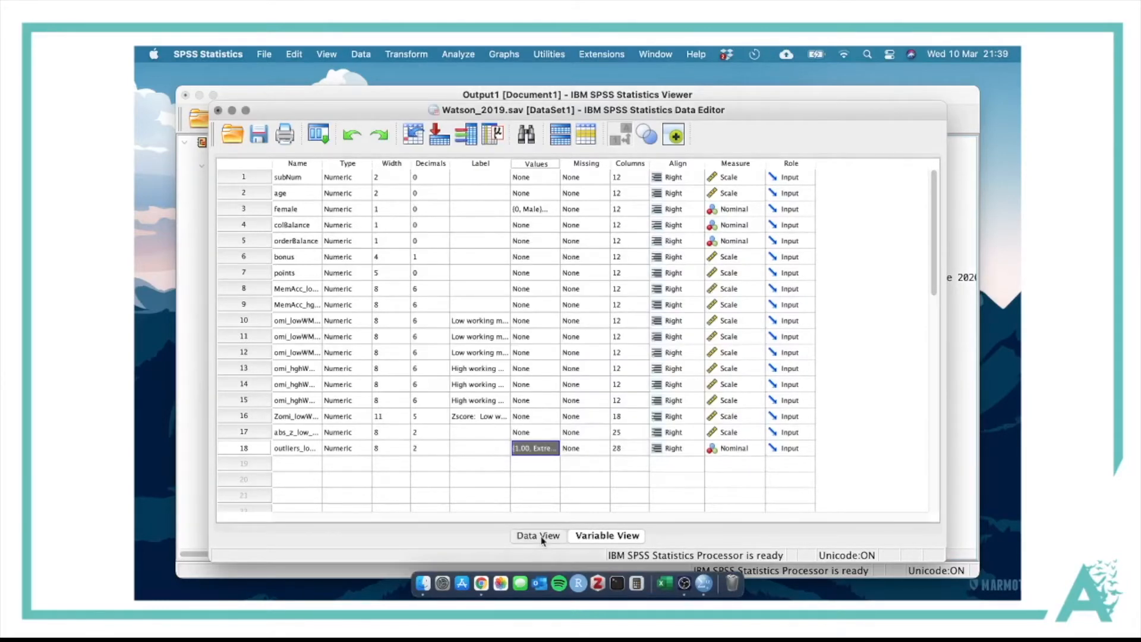
Filter the dataset to select only cases satisfying the condition outliers_low_no_distractor > 1.
left_click(542, 537)
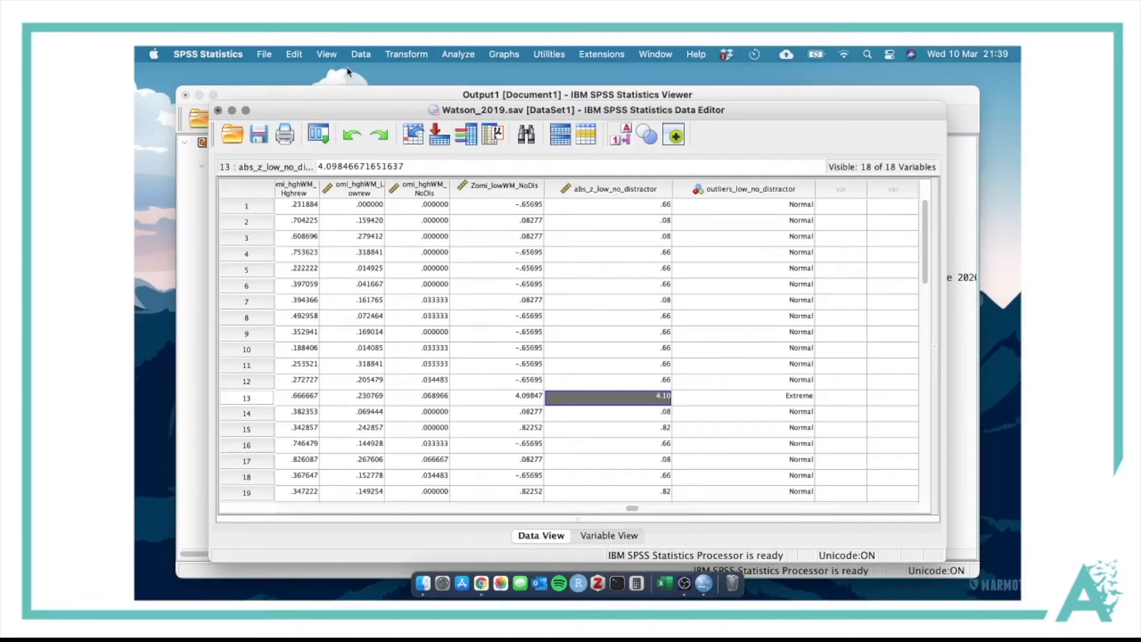
left_click(360, 54)
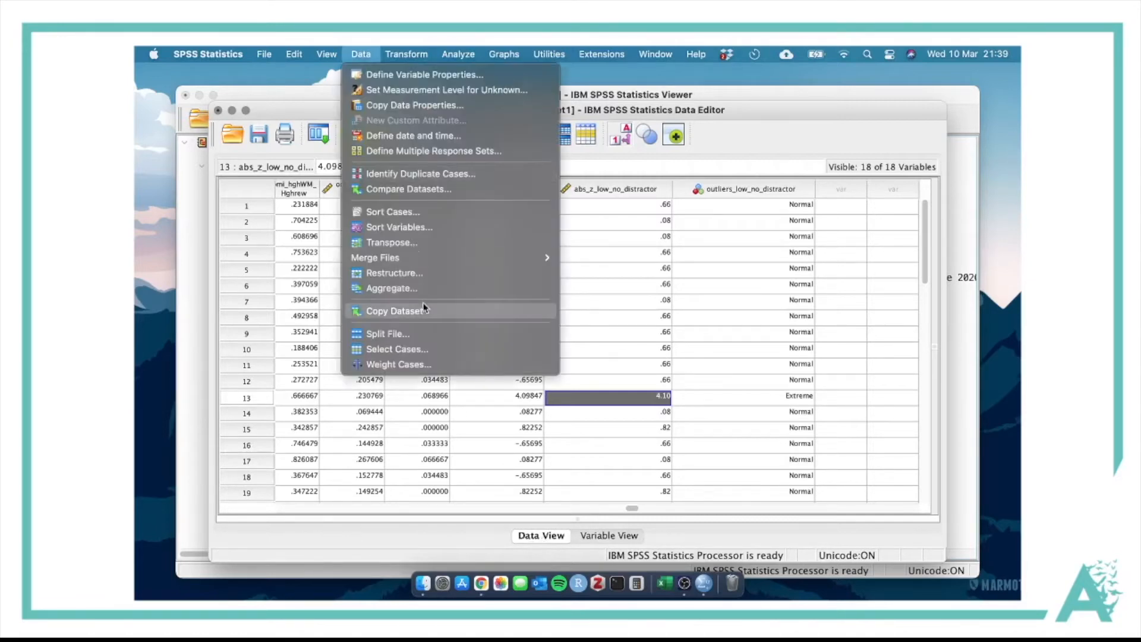
left_click(415, 351)
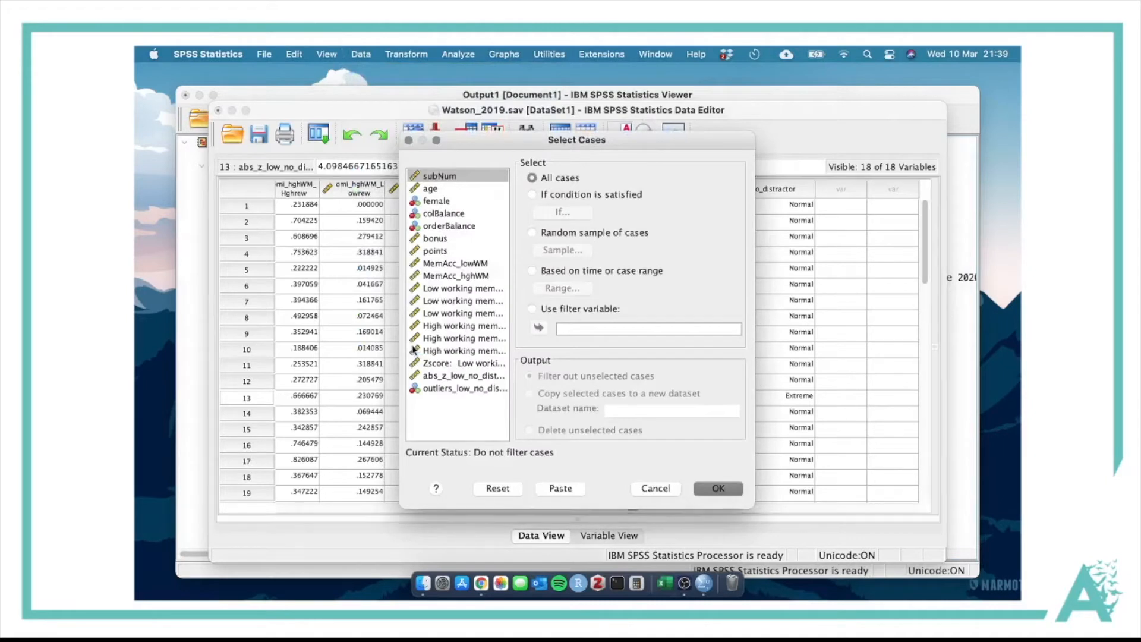
left_click(571, 195)
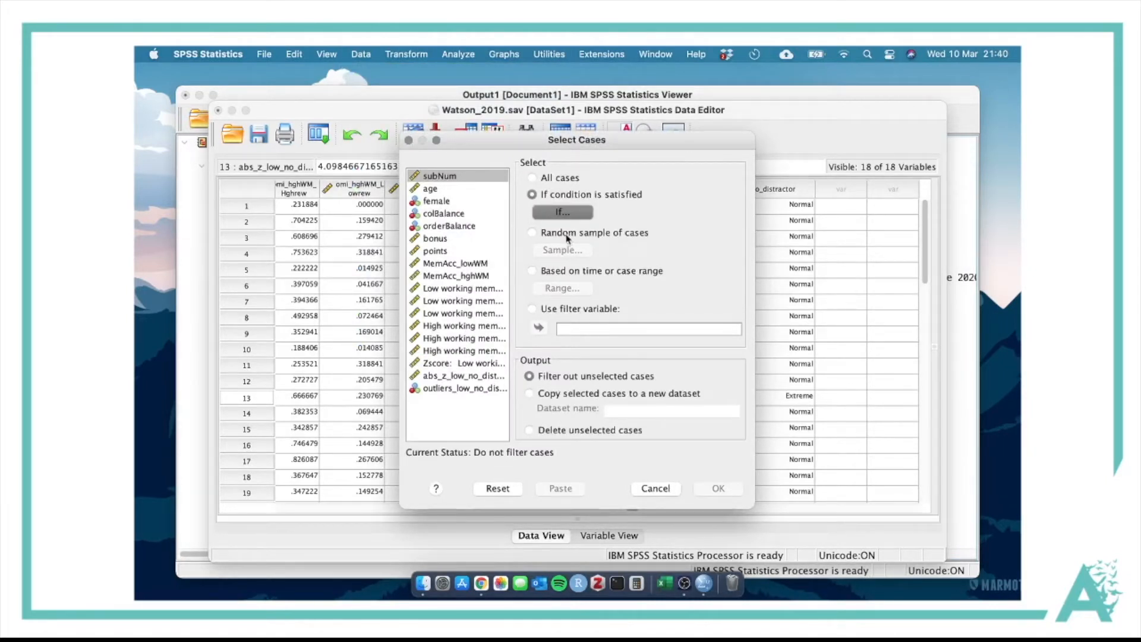
left_click(560, 215)
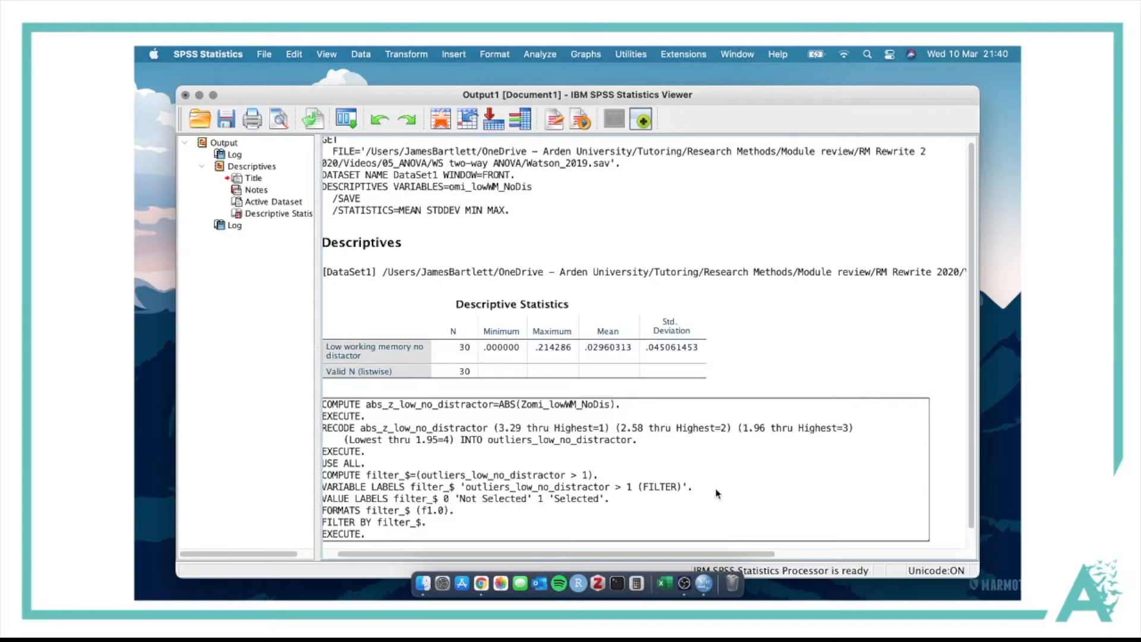
Start a General Linear Model repeated measures analysis and add the within-subject factor memory_load with 2 levels.
left_click(545, 57)
mouse_move(654, 151)
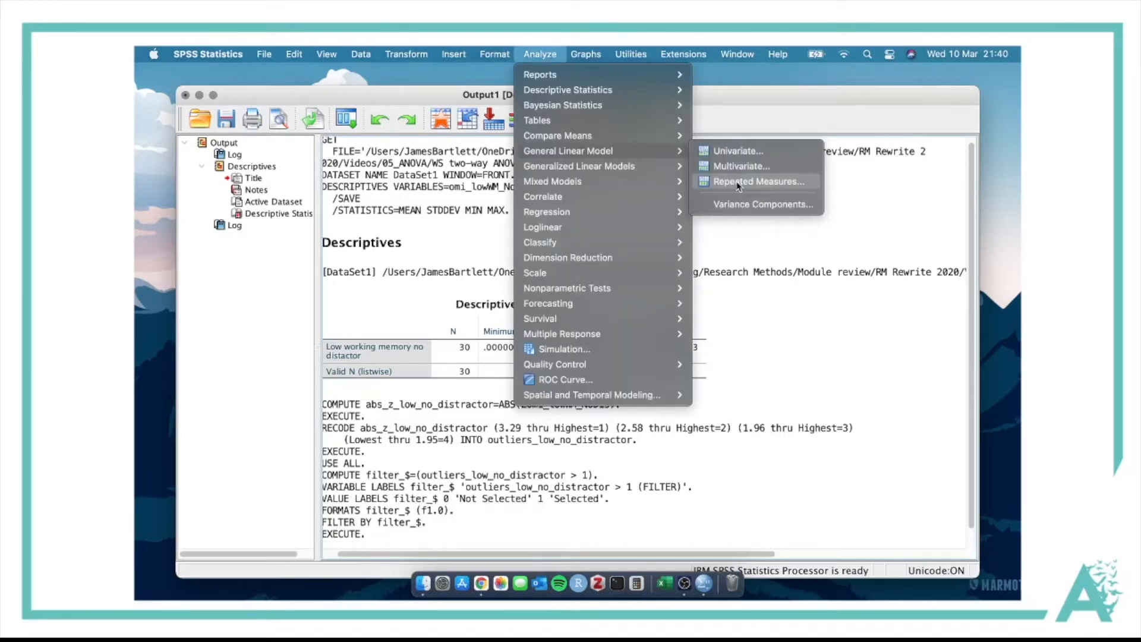
left_click(739, 186)
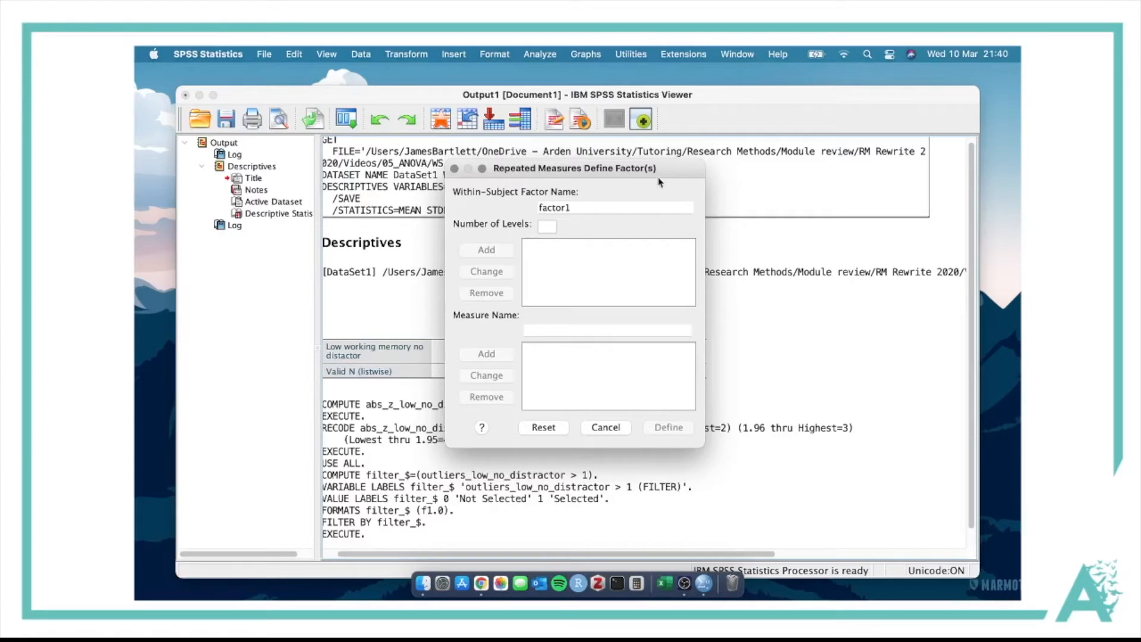
left_click_drag(573, 207, 531, 211)
type("mem")
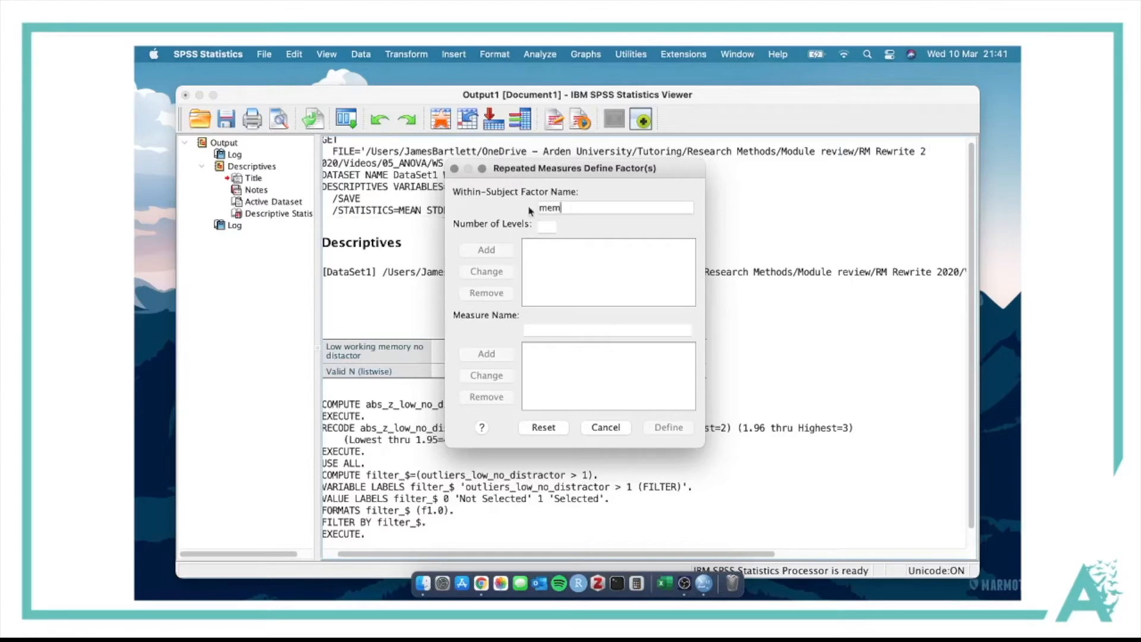
type("ory_load")
left_click(540, 227)
type("2")
left_click(504, 250)
Add a second within-subject factor named distractor with 3 levels and proceed to the variable assignment.
type("distr")
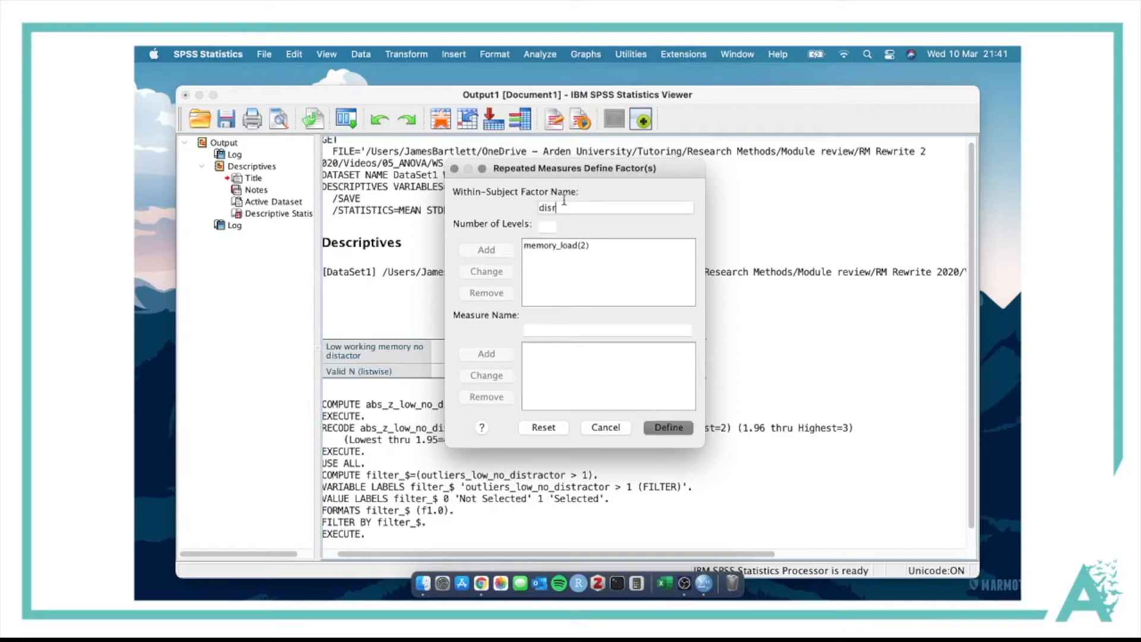
type("actor")
left_click(548, 227)
type("3")
left_click(493, 250)
left_click(669, 429)
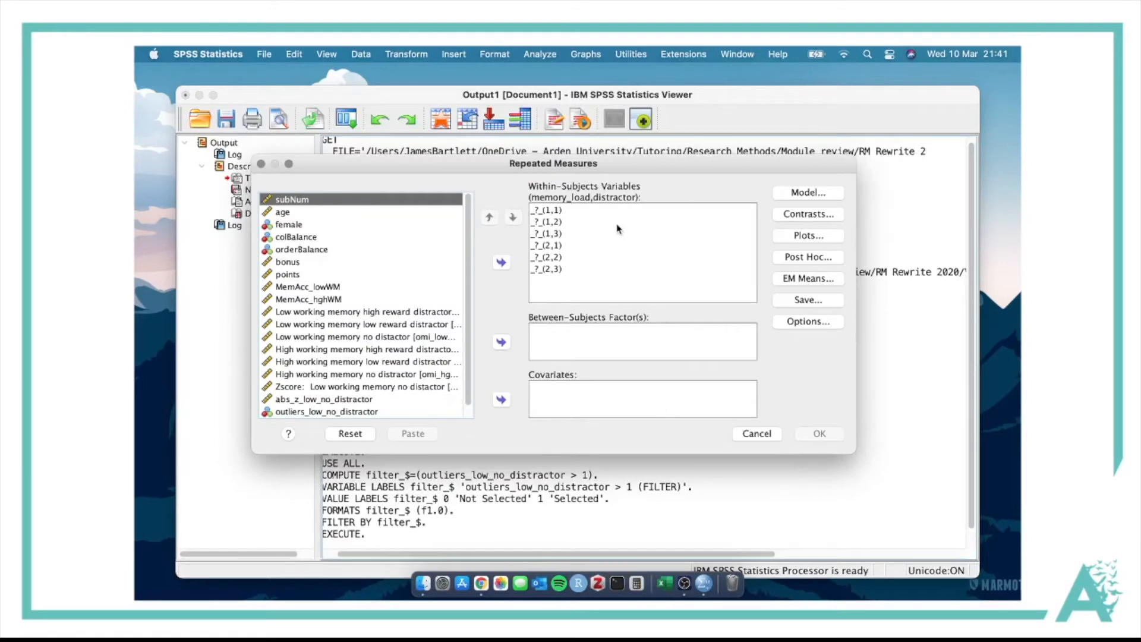
Assign the low working memory high reward, low reward and no distractor variables to within-subjects cells (1,1), (1,2) and (1,3).
left_click(594, 220)
left_click(397, 312)
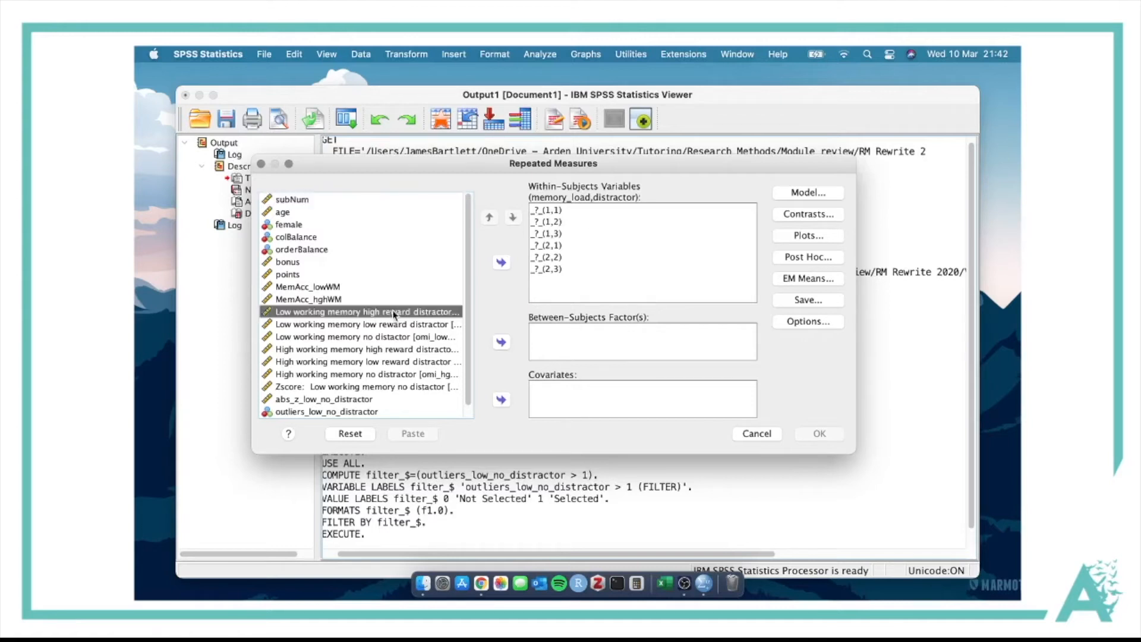
left_click(501, 262)
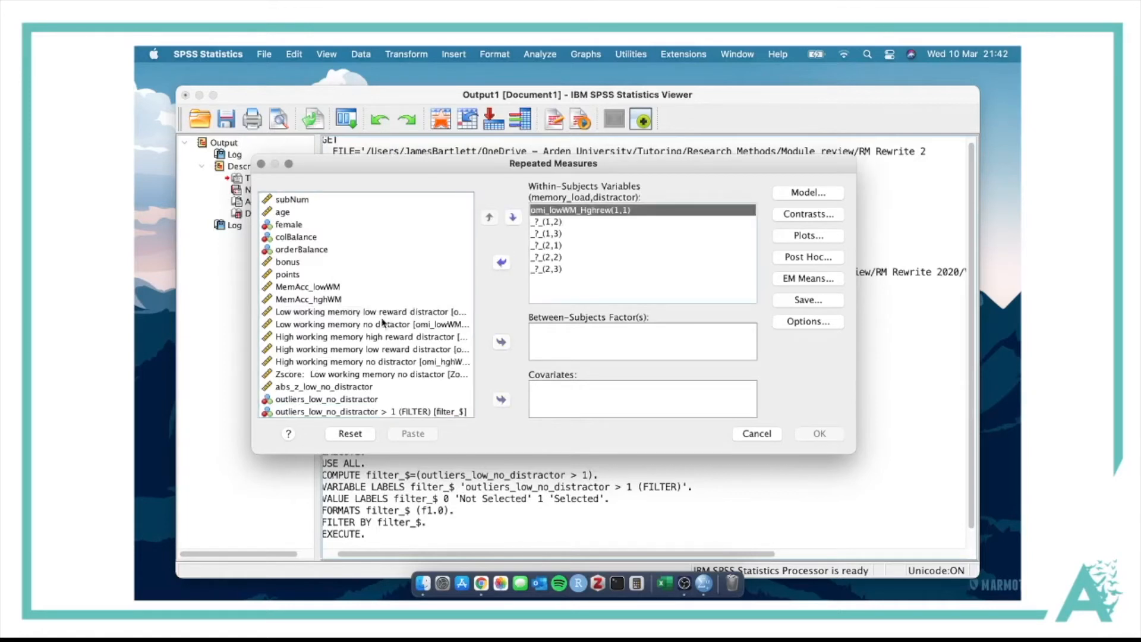
left_click(388, 313)
left_click(501, 262)
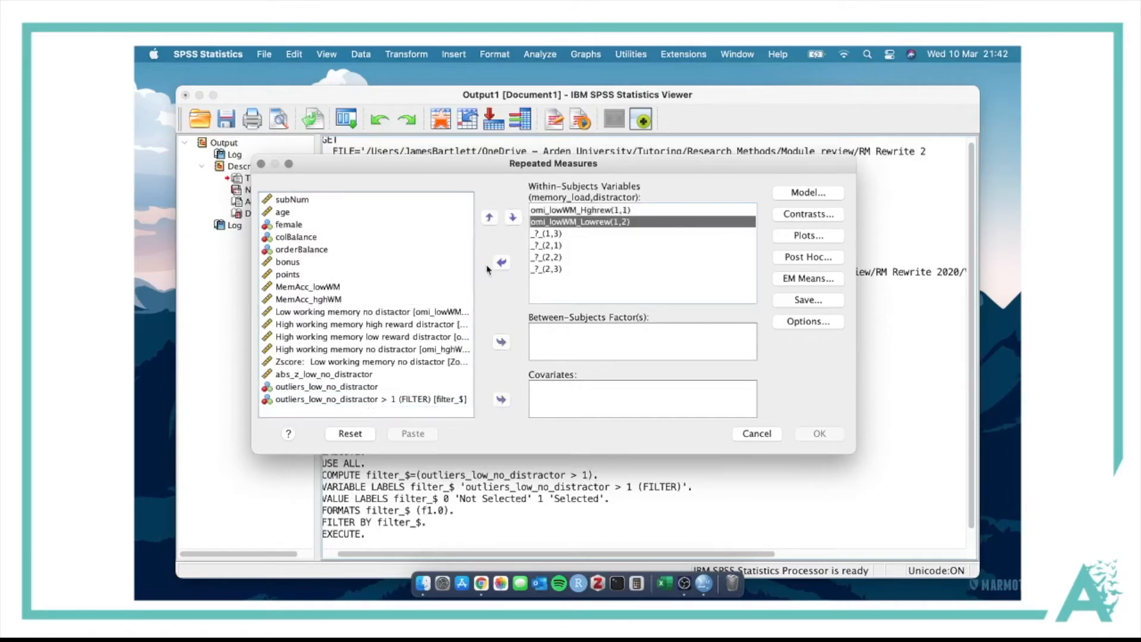
left_click(398, 313)
double_click(398, 313)
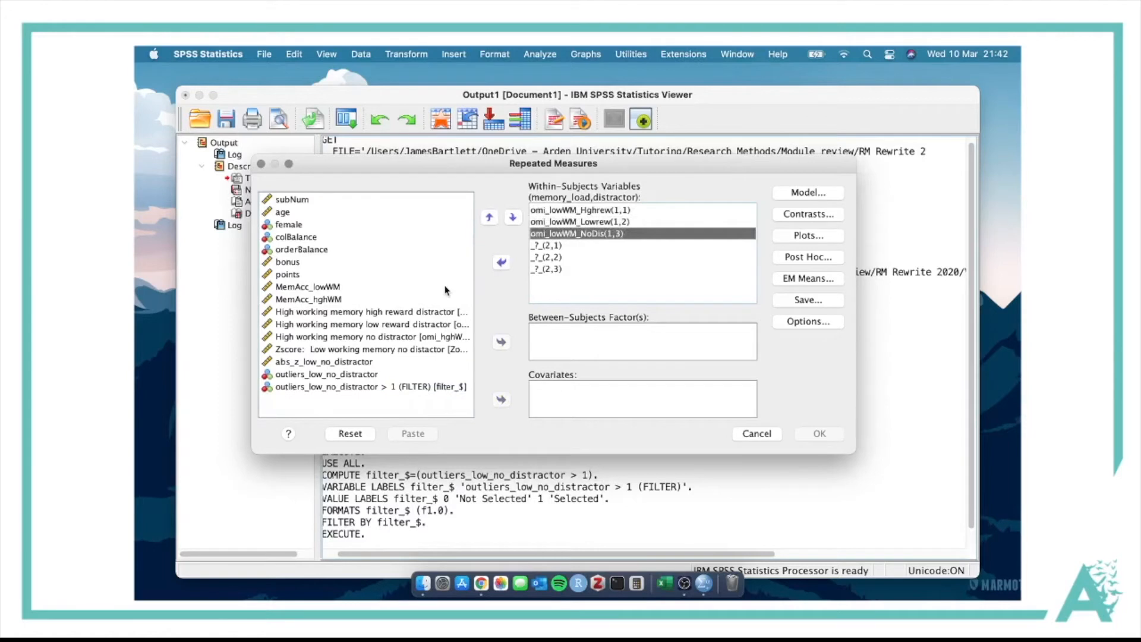
Assign the high working memory high reward, low reward and no distractor variables to within-subjects cells (2,1), (2,2) and (2,3).
left_click(416, 313)
left_click(501, 262)
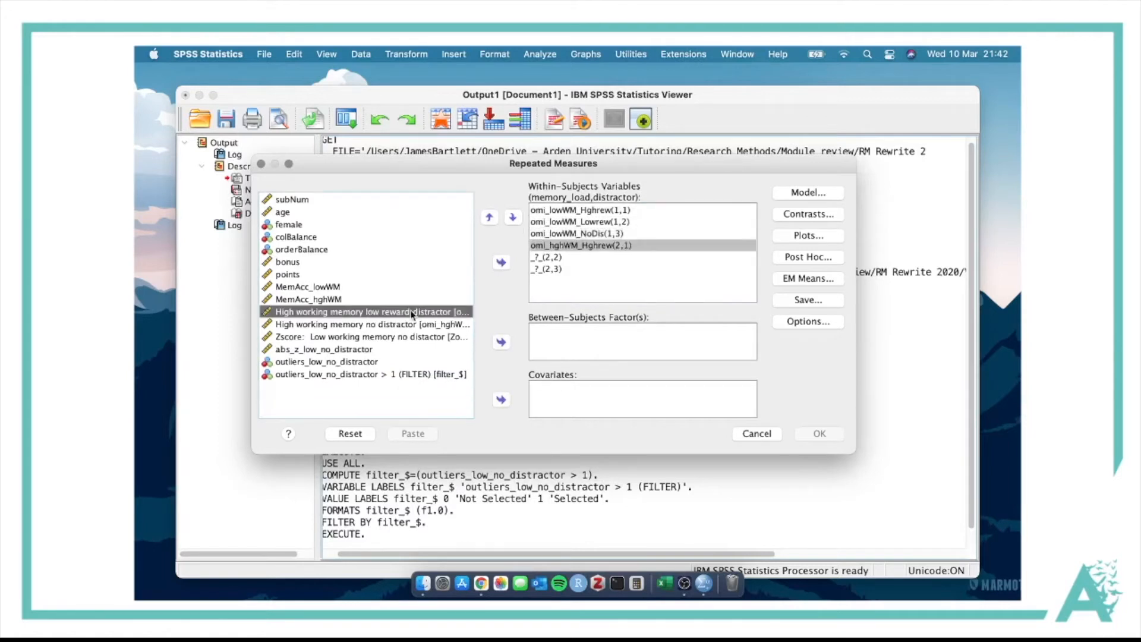
left_click(501, 263)
left_click(413, 313)
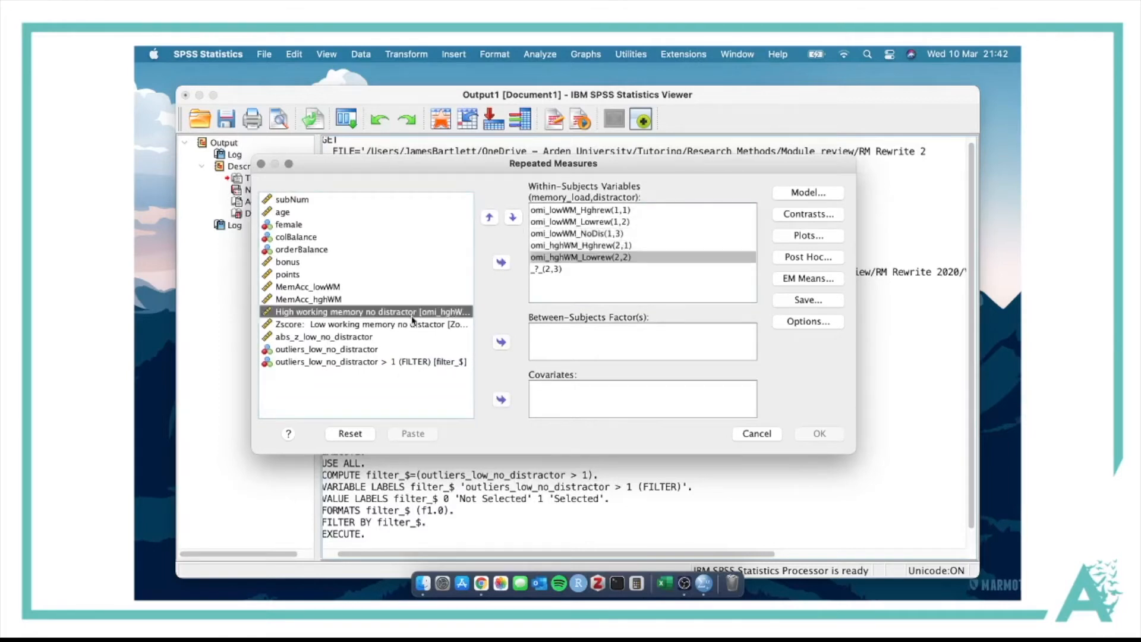
left_click(500, 262)
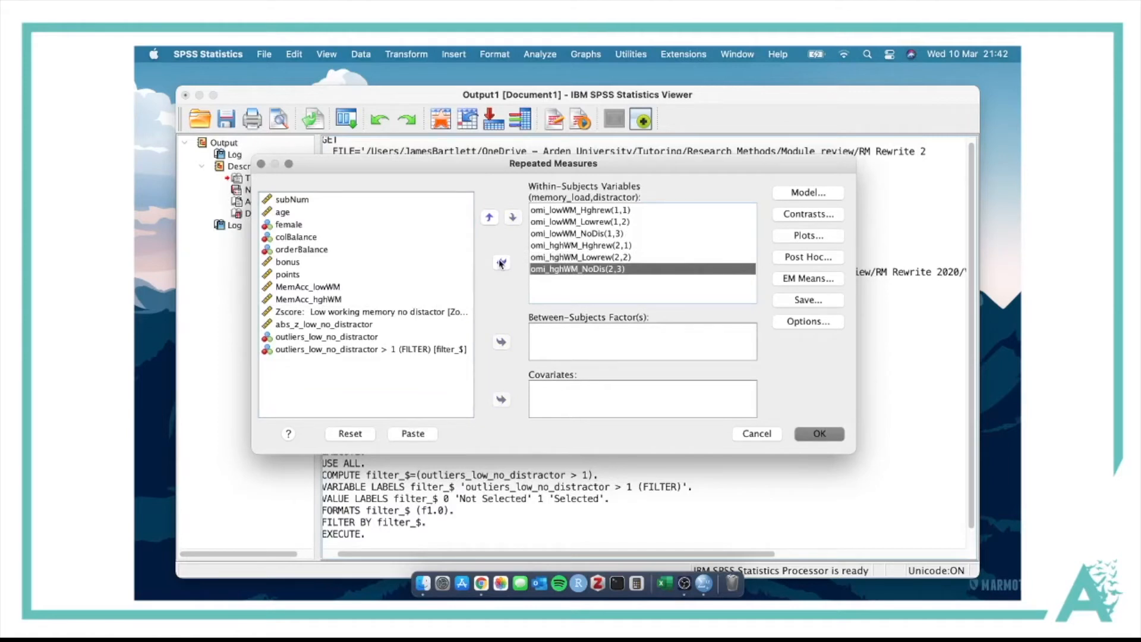
Add a memory_load*distractor profile plot with memory_load on the horizontal axis, distractor as separate lines, and confidence interval error bars.
left_click(797, 238)
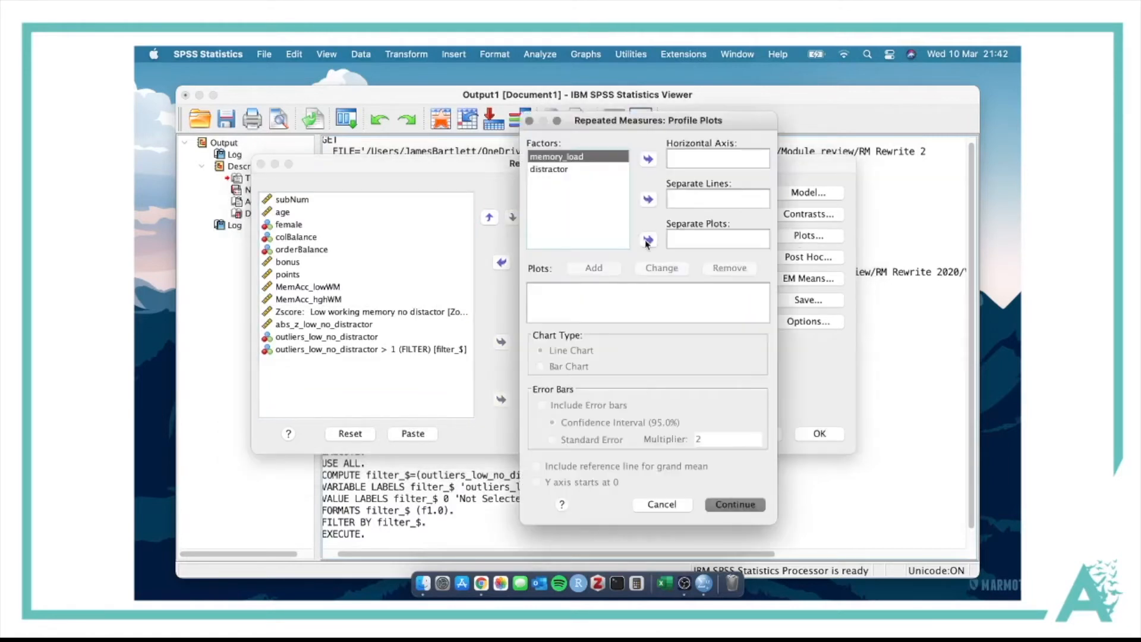
left_click(648, 159)
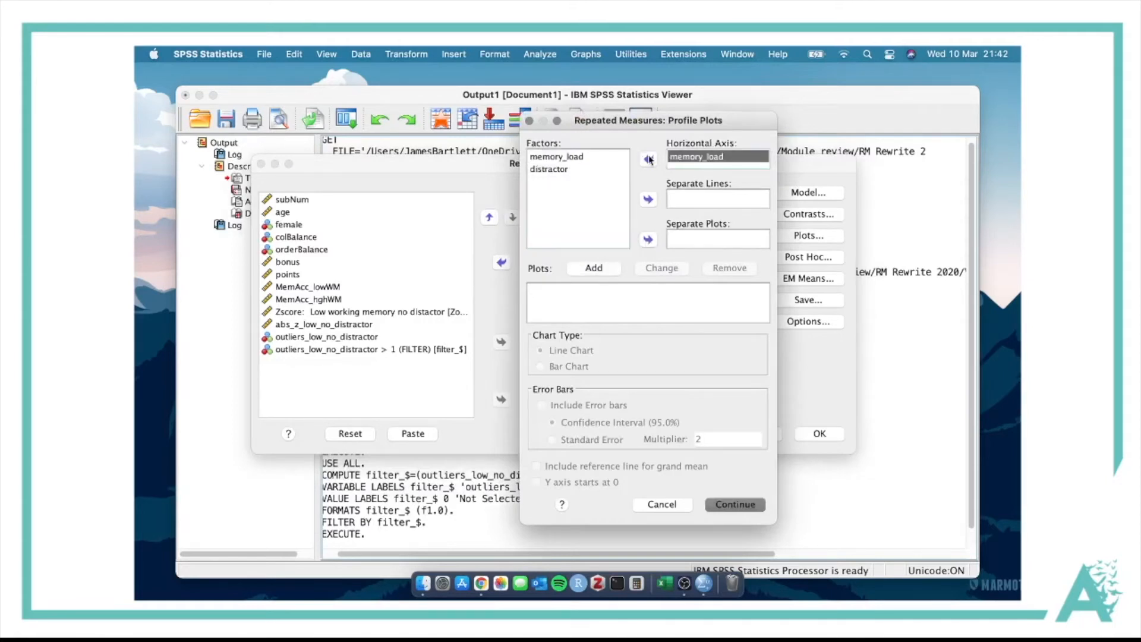
left_click(567, 157)
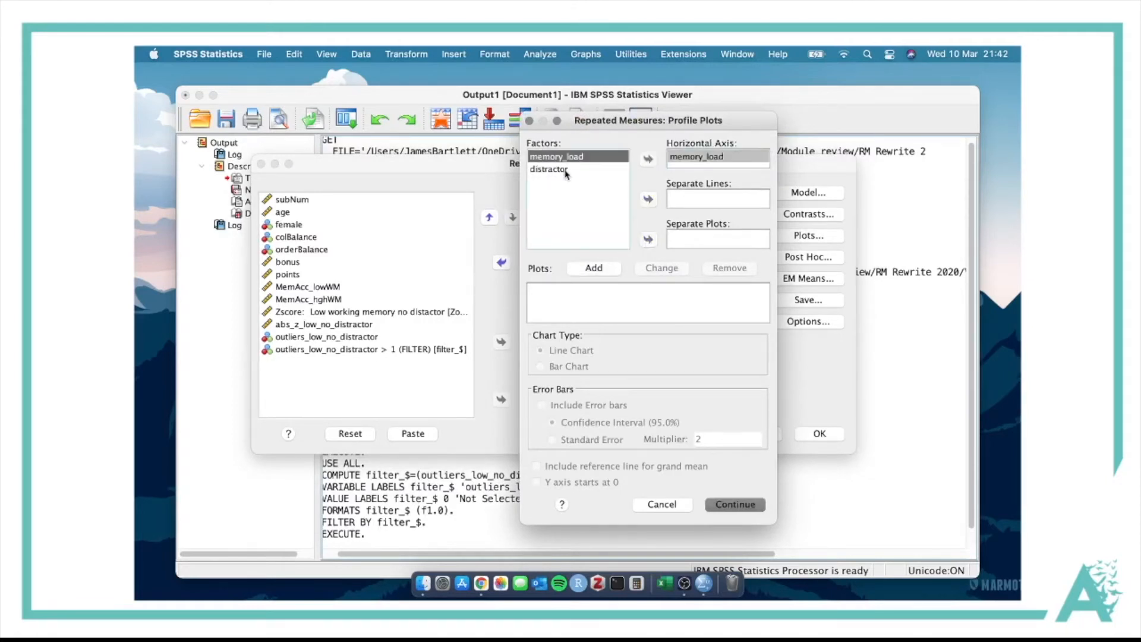
left_click(565, 169)
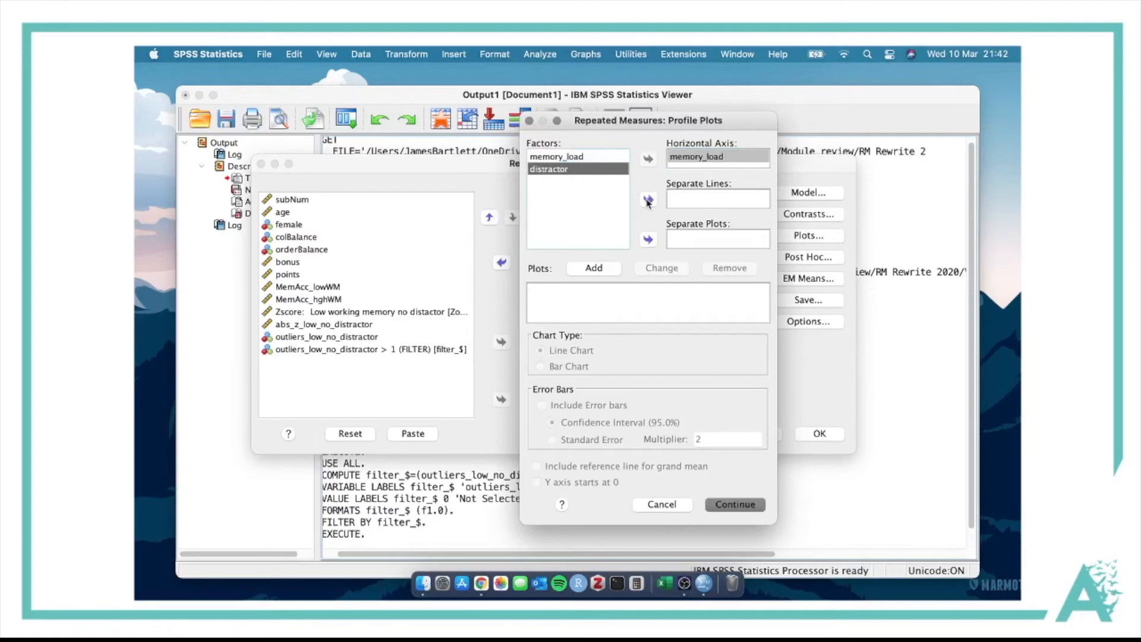
left_click(648, 199)
left_click(599, 268)
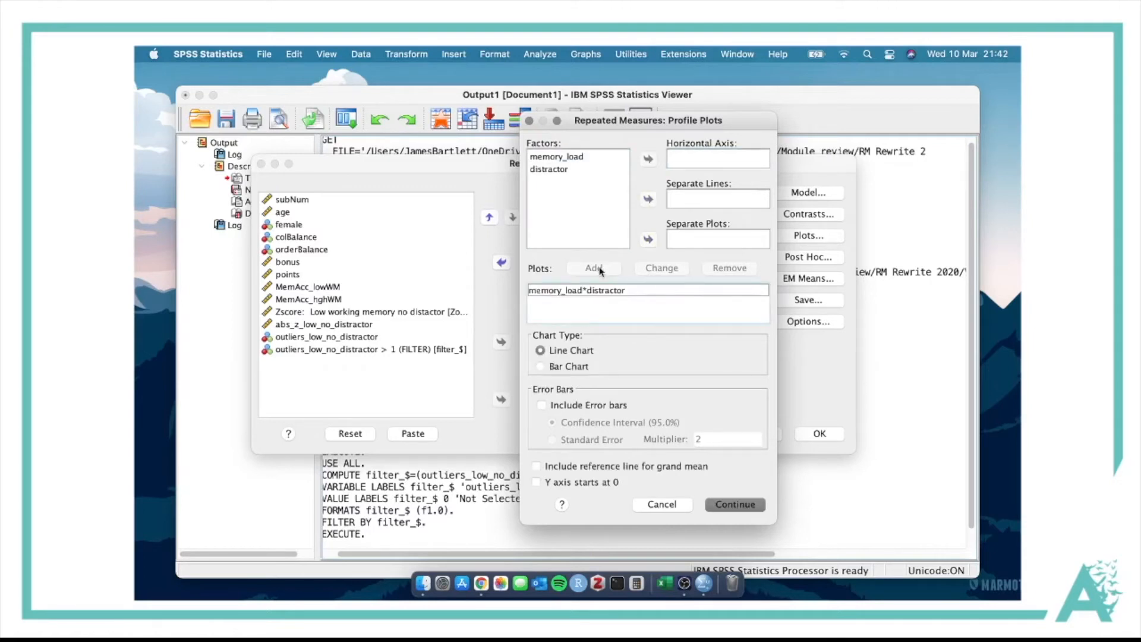
left_click(542, 405)
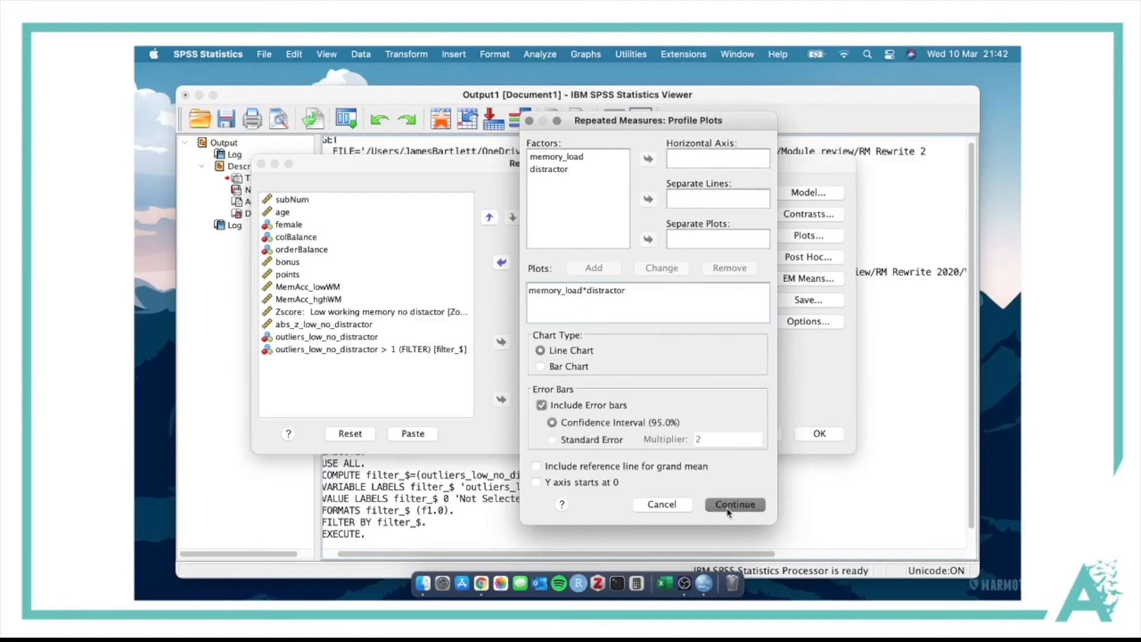
left_click(729, 506)
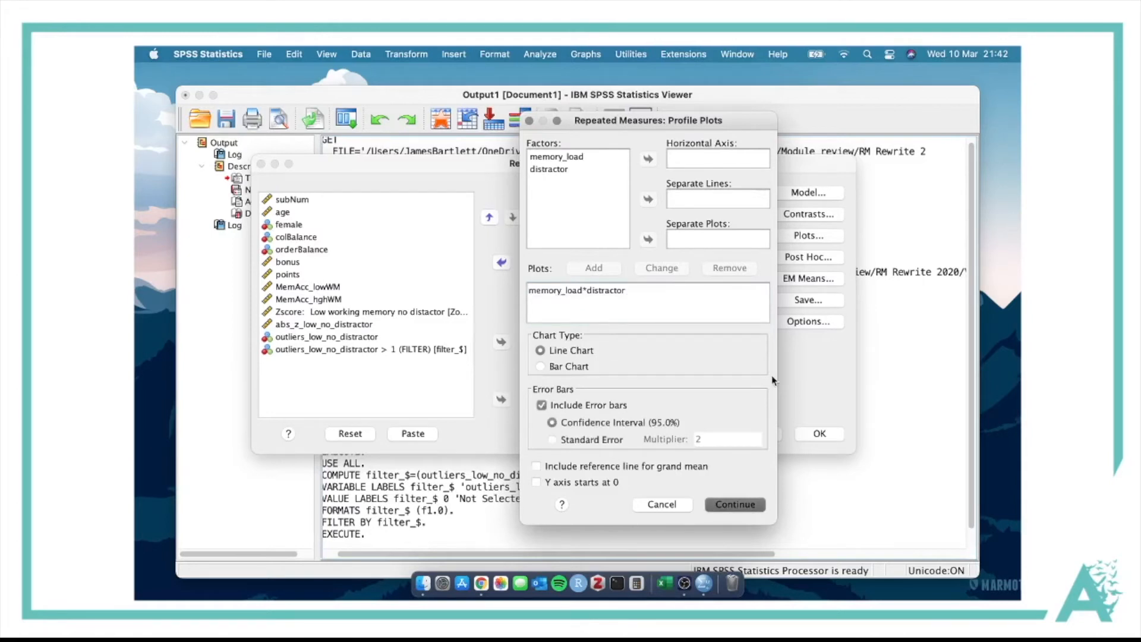
Request descriptive statistics and estimates of effect size for the repeated measures model, and run the analysis.
left_click(796, 324)
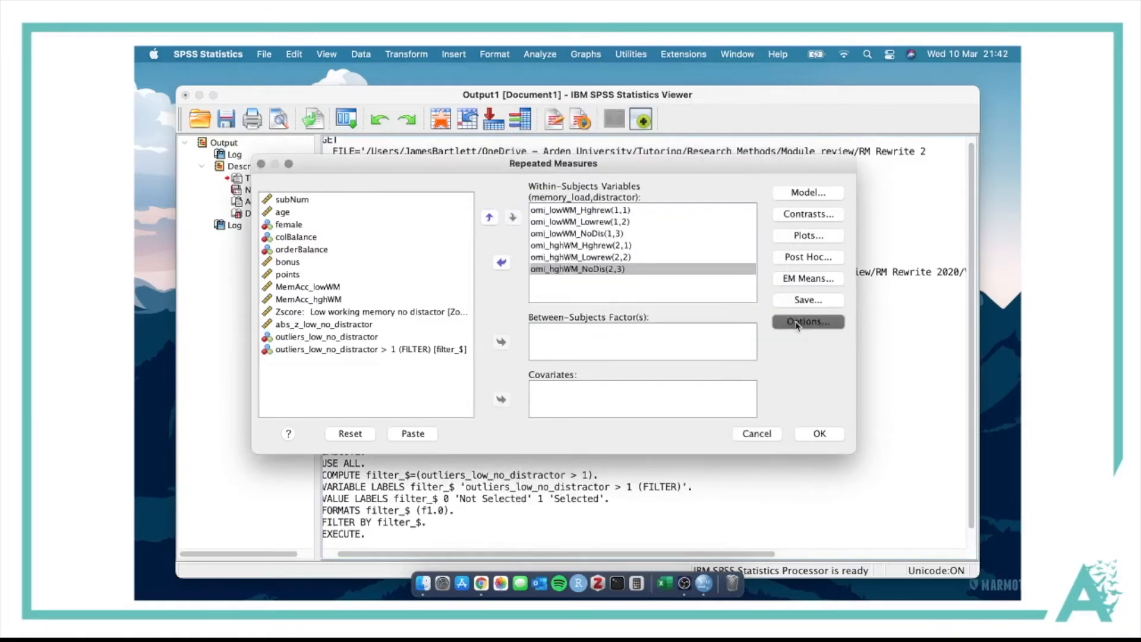
left_click(429, 245)
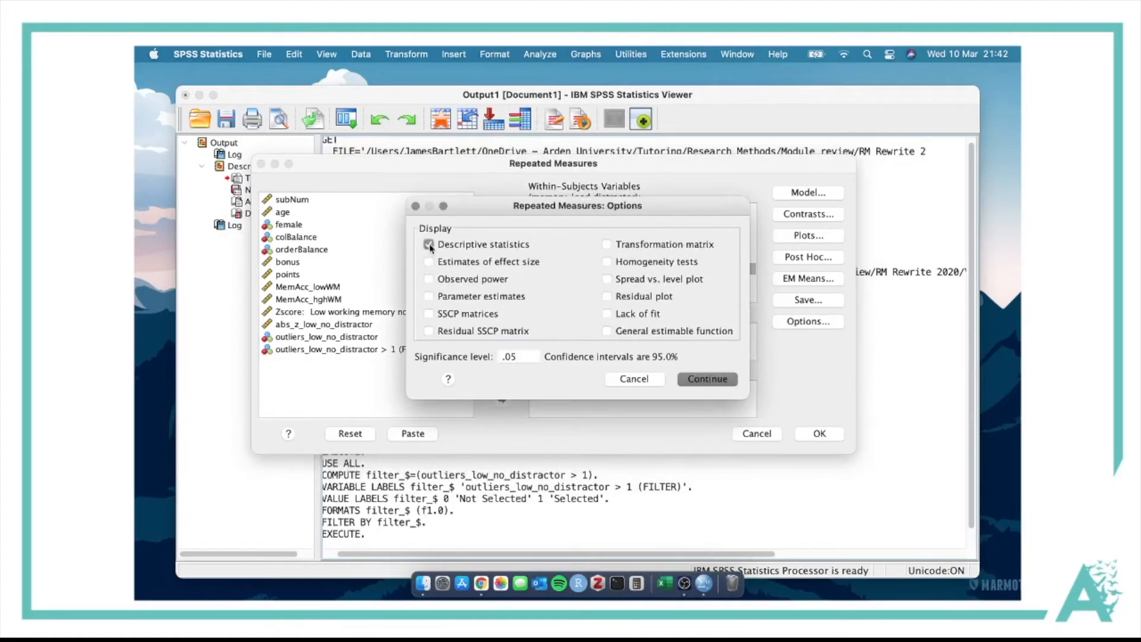
left_click(428, 262)
left_click(692, 380)
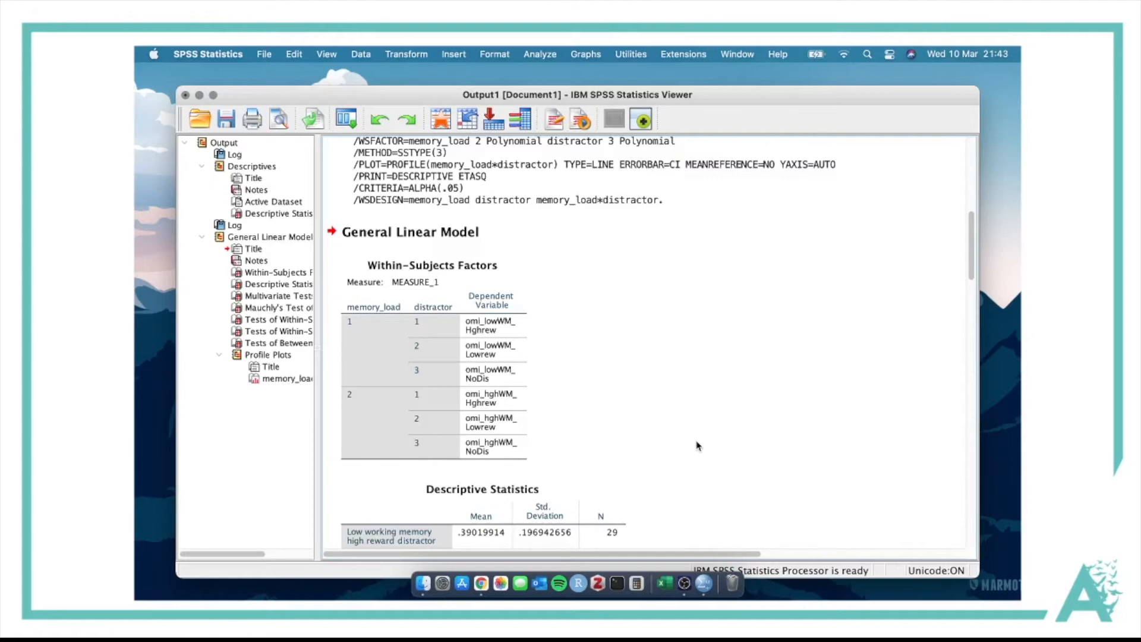
Examine the General Linear Model output: descriptive statistics, multivariate tests, Mauchly's sphericity test, within-subjects and between-subjects effects, and the profile plot.
scroll(698, 446, "down", 5)
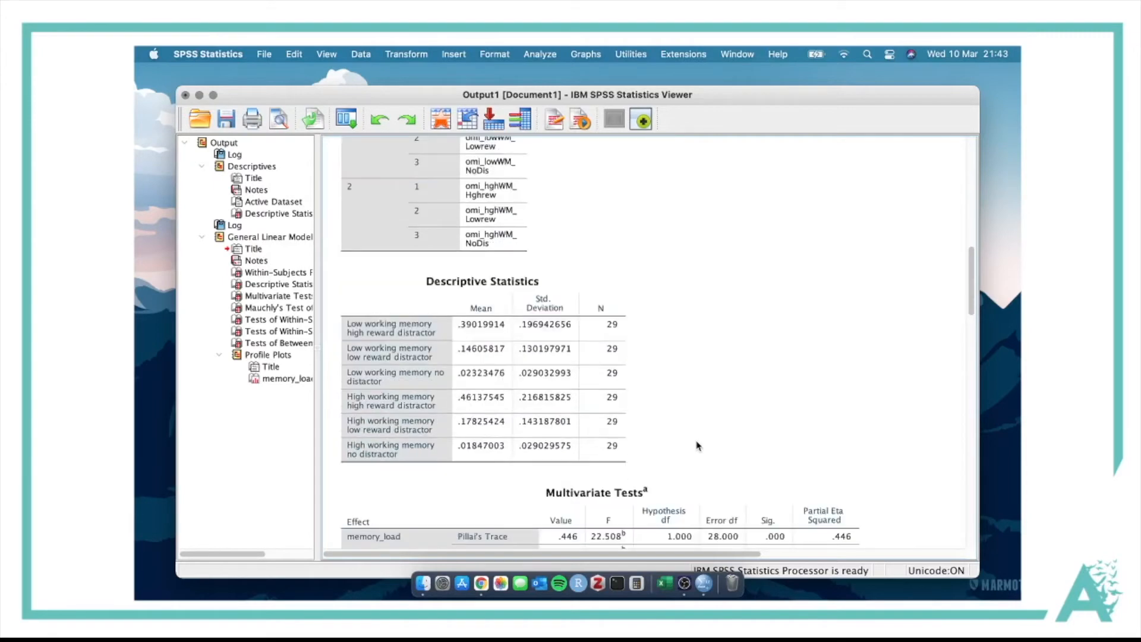
scroll(698, 446, "down", 5)
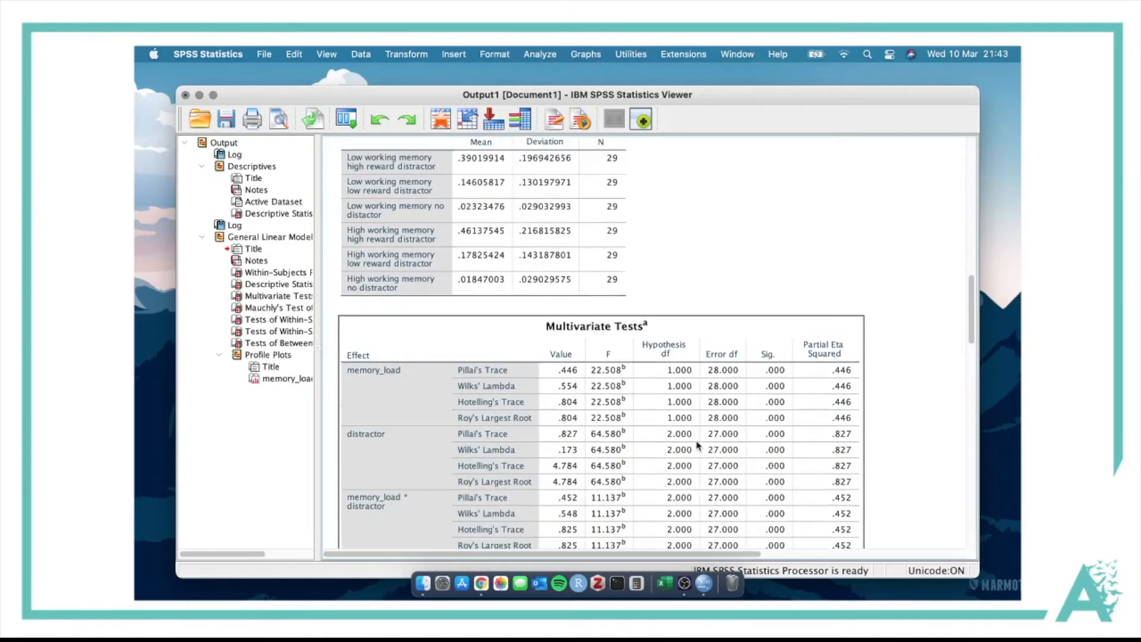
scroll(698, 445, "down", 2)
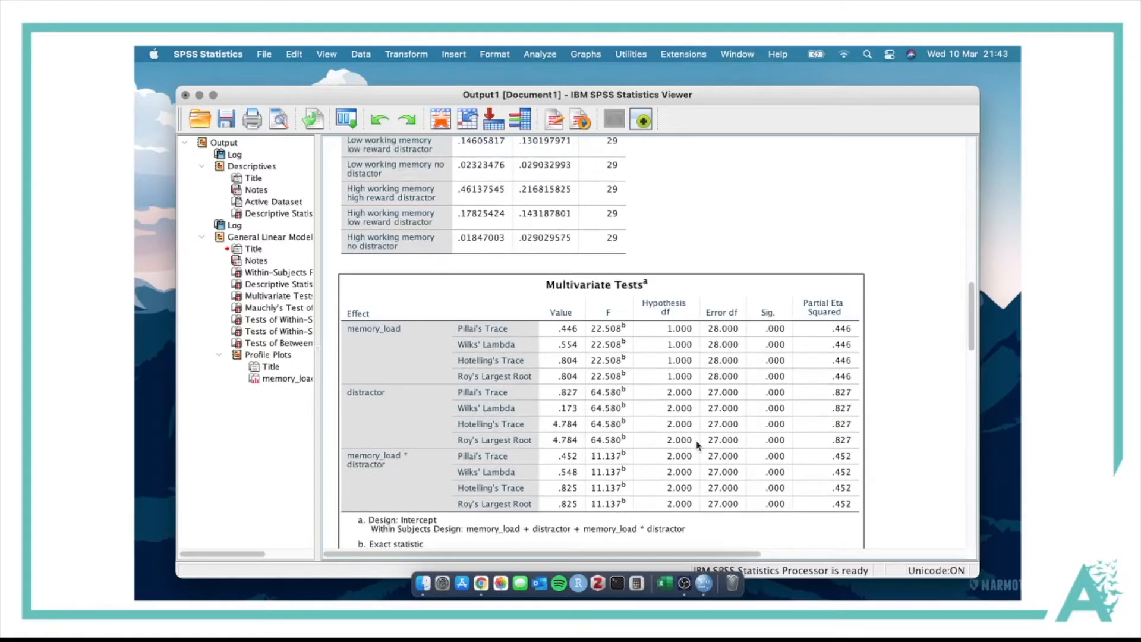
scroll(698, 446, "down", 1)
scroll(698, 445, "right", 1)
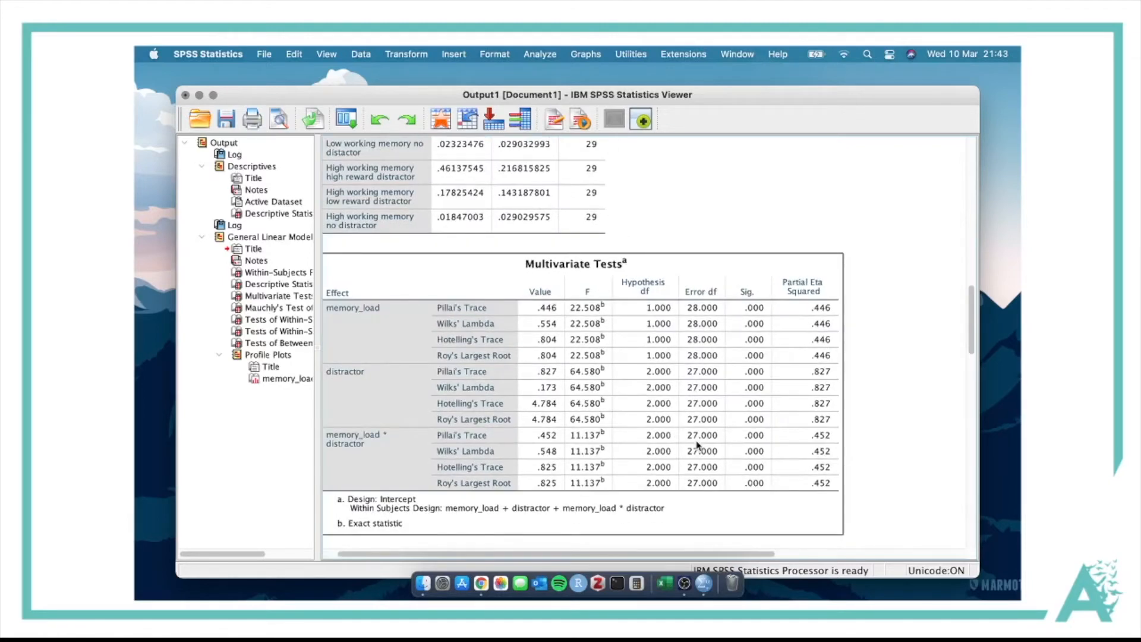
scroll(698, 446, "down", 8)
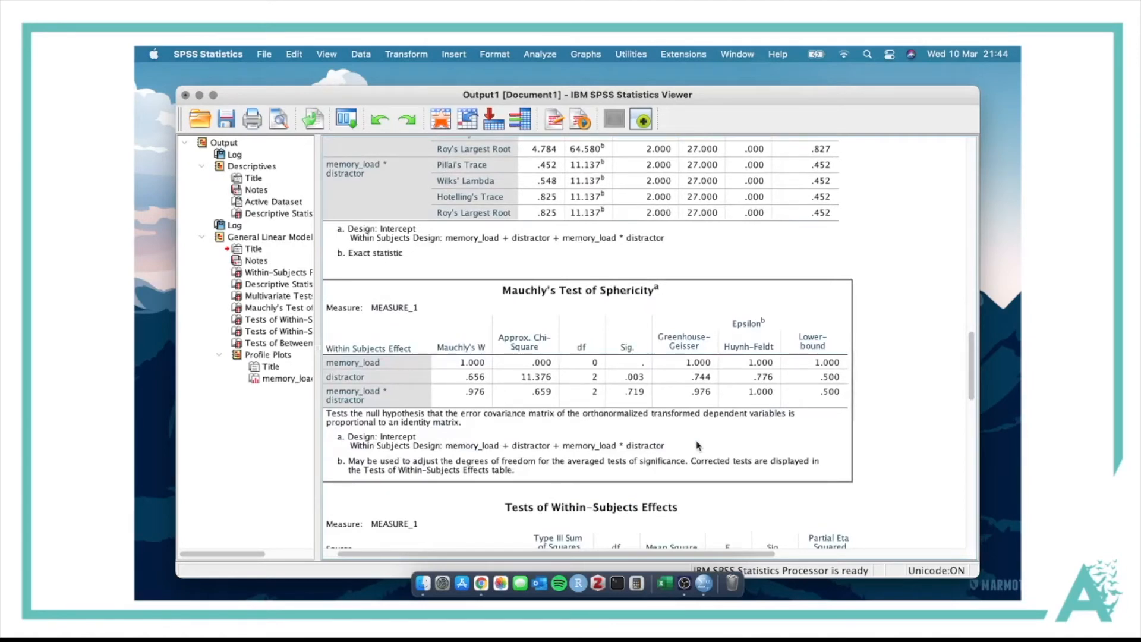
scroll(698, 445, "down", 9)
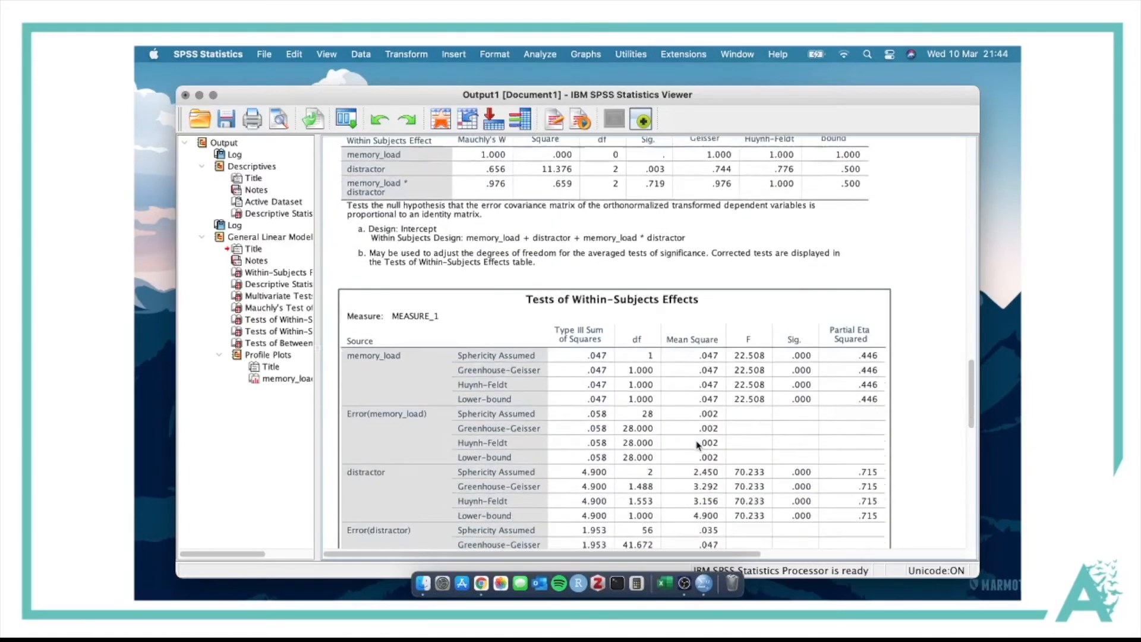
scroll(698, 445, "up", 1)
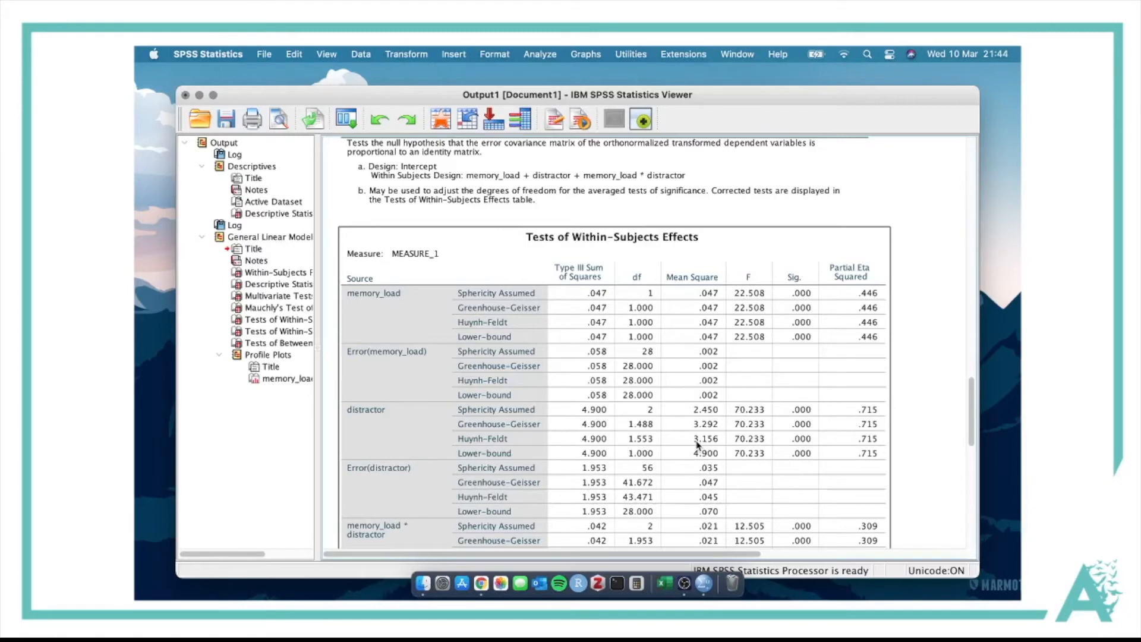
scroll(698, 445, "down", 2)
scroll(698, 445, "down", 20)
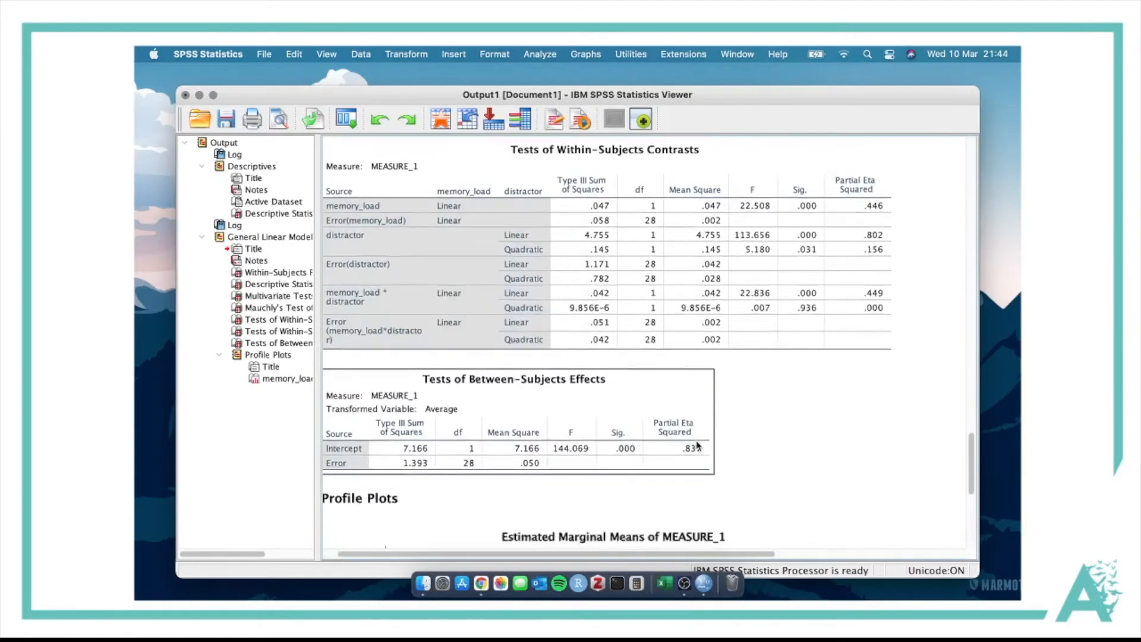
scroll(698, 445, "down", 2)
scroll(698, 445, "right", 1)
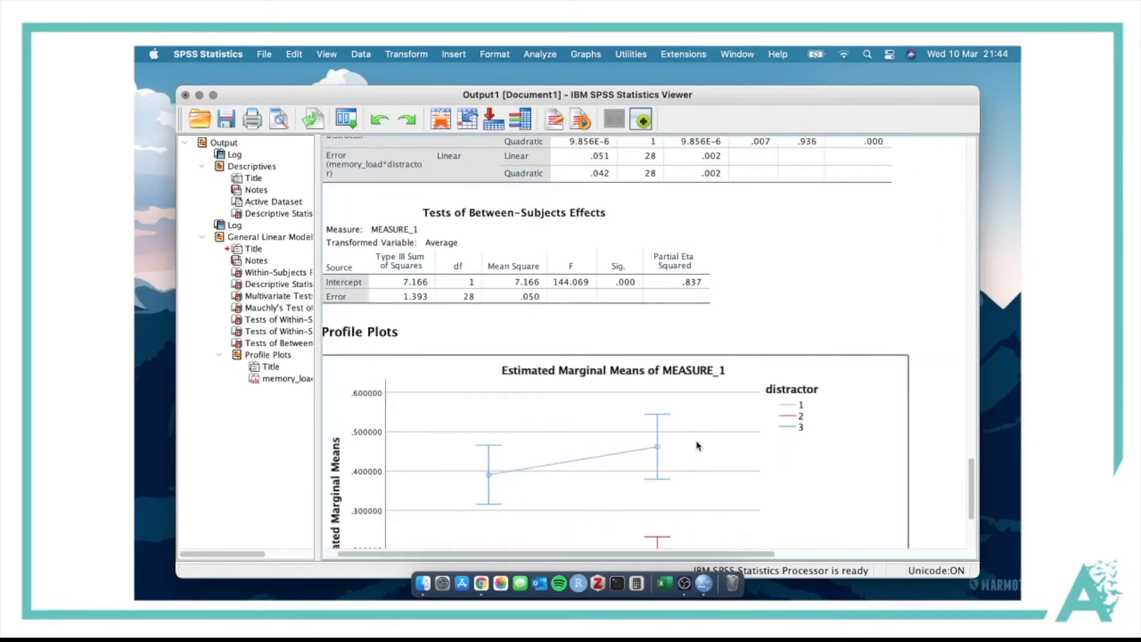
scroll(698, 445, "down", 9)
scroll(698, 445, "left", 1)
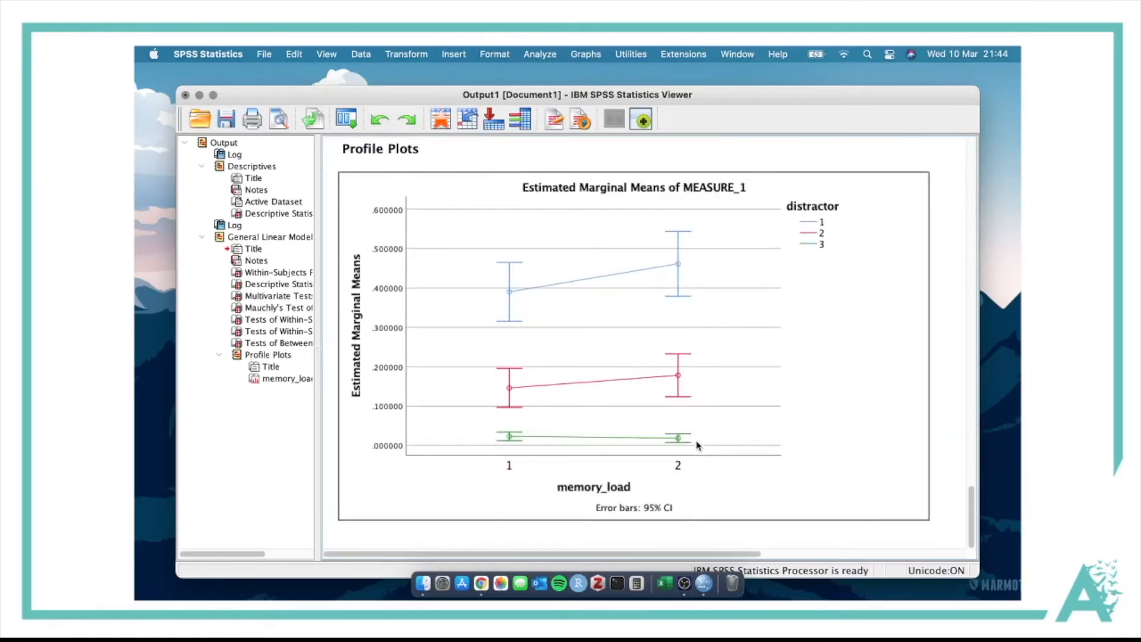
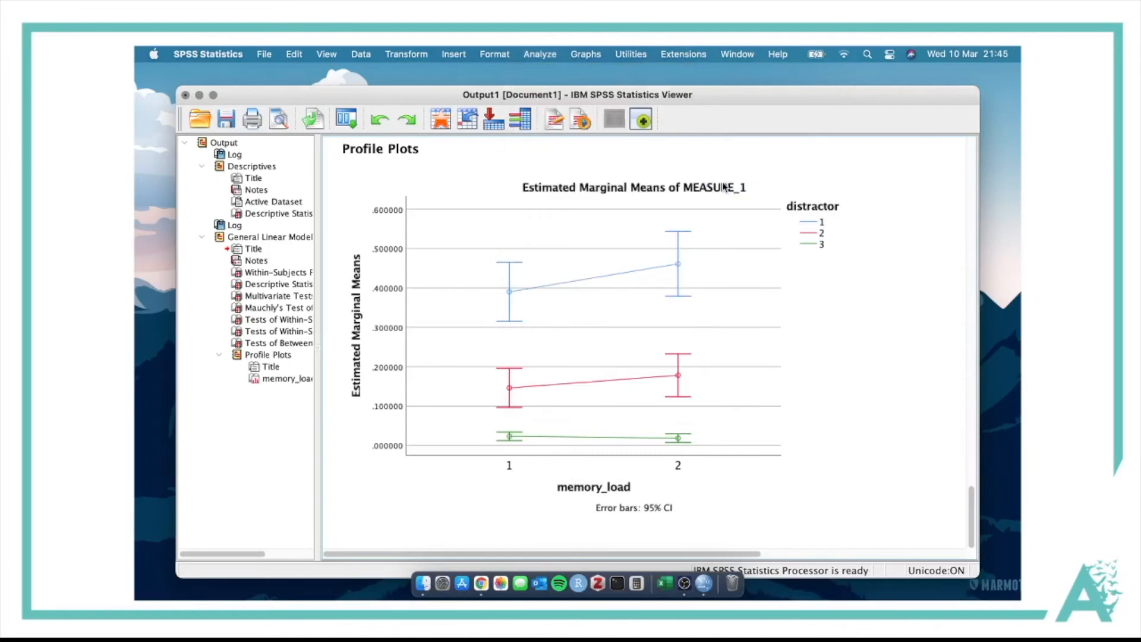
Request estimated marginal means for the memory_load*distractor interaction in the repeated measures model and paste the analysis as syntax.
key("Return")
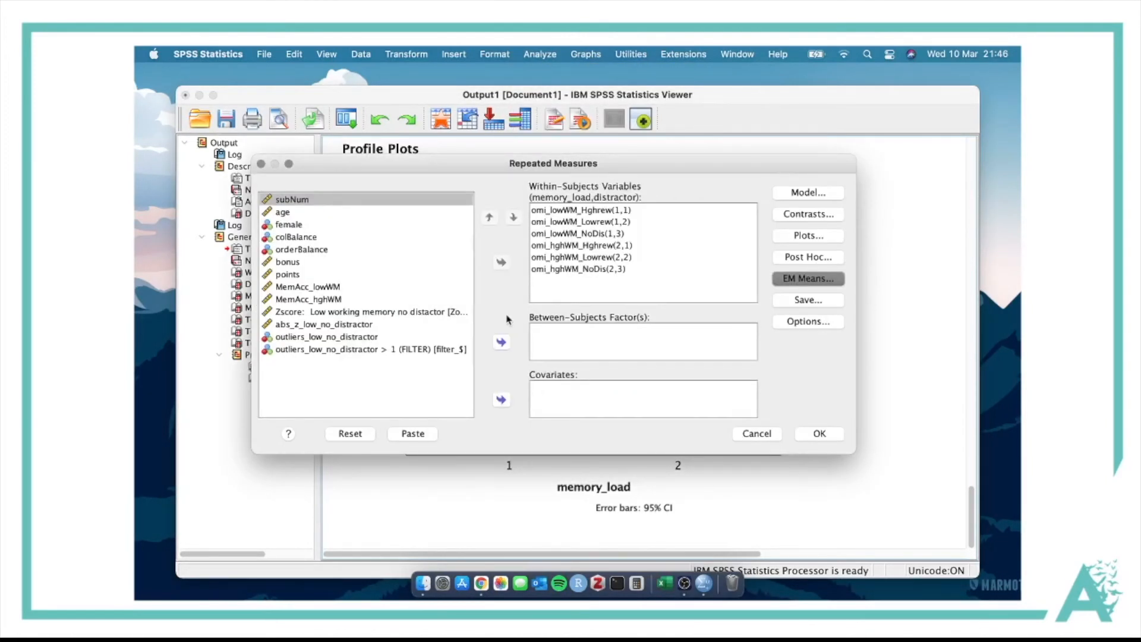
left_click(790, 281)
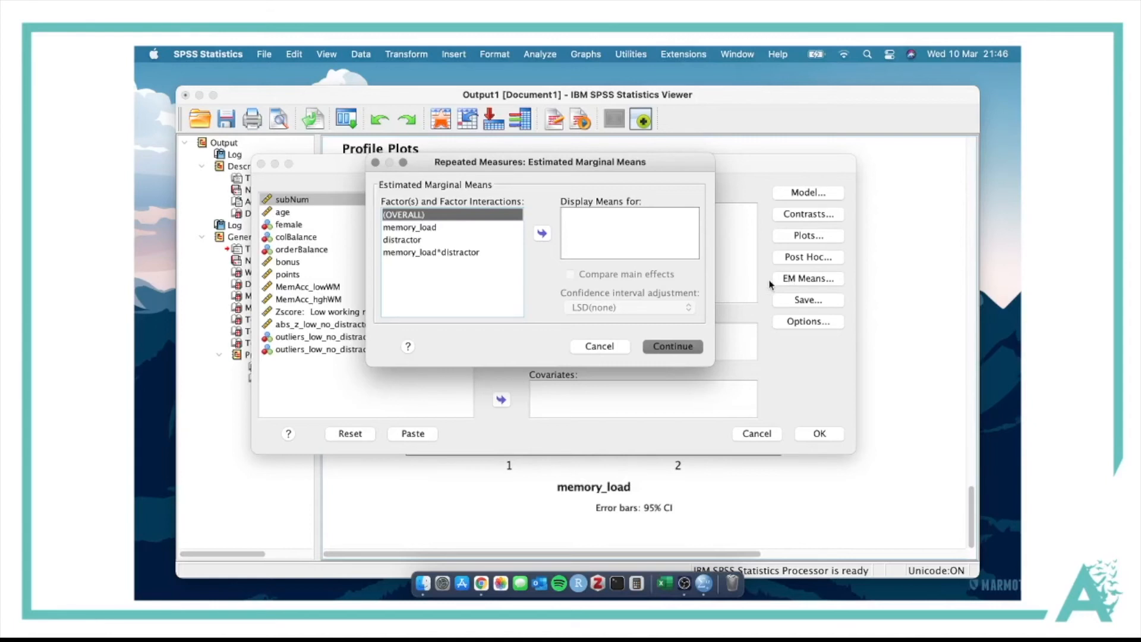
left_click(461, 254)
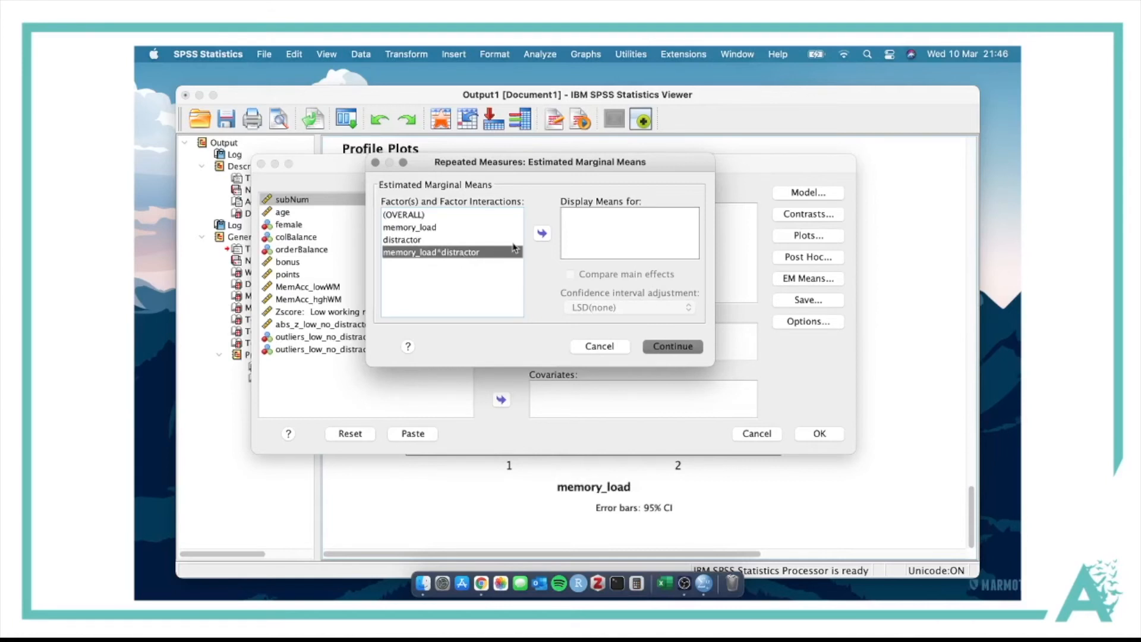
left_click(541, 234)
left_click(659, 348)
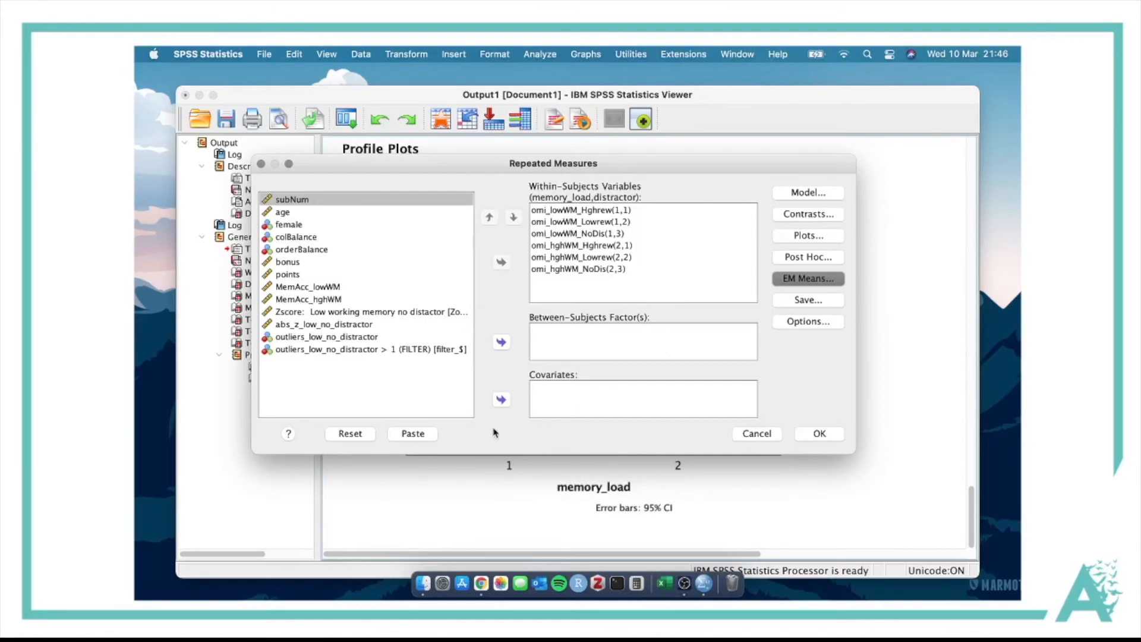
left_click(422, 434)
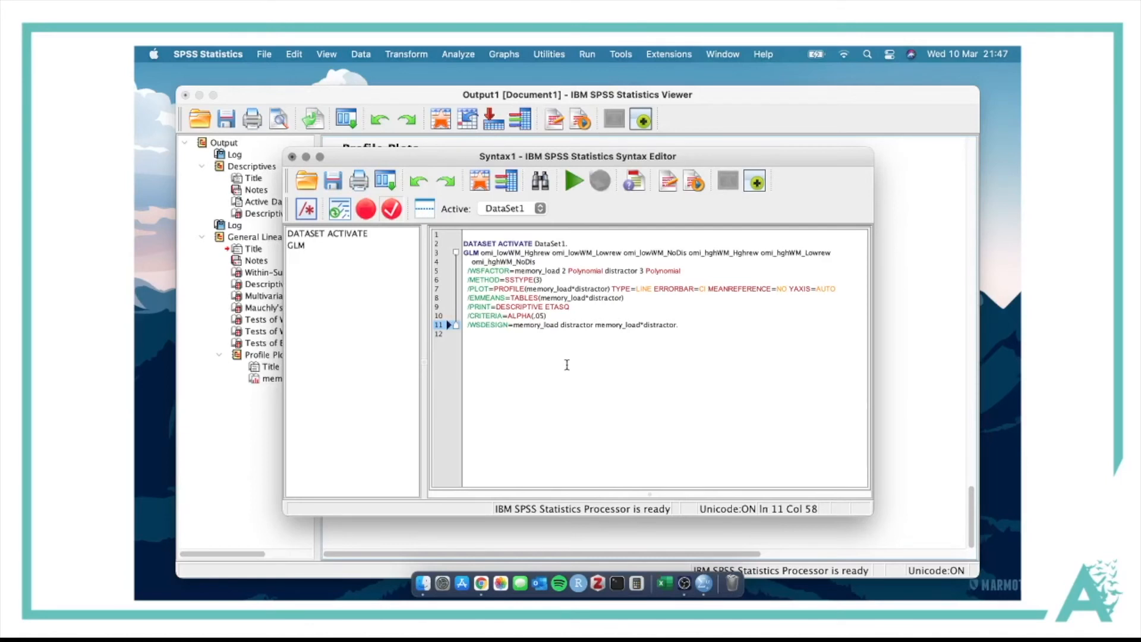
Extend the EMMEANS line for memory_load*distractor with compare(memory_load) adj(Sidak) and run the GLM syntax.
left_click(656, 298)
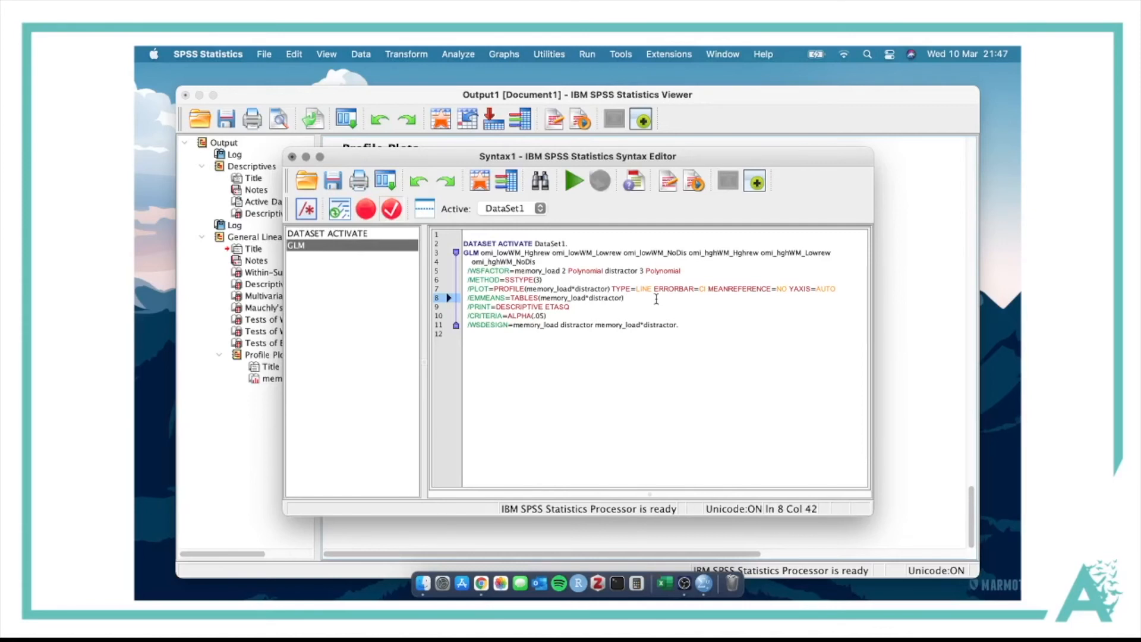
type("compare(memory_load)")
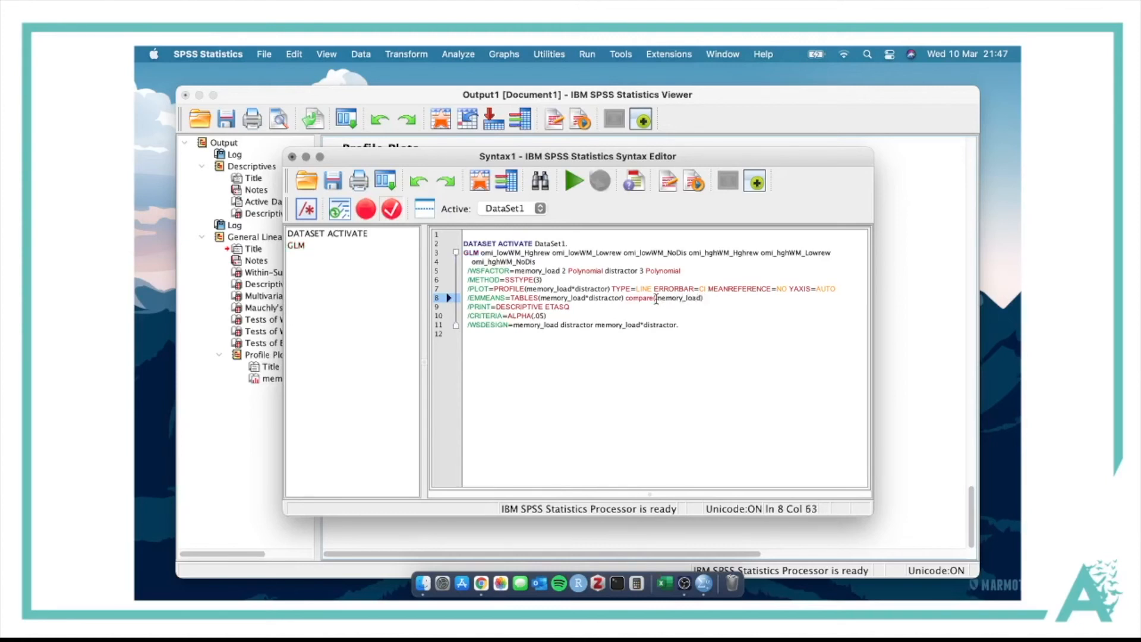
type(" adj(Sidak)")
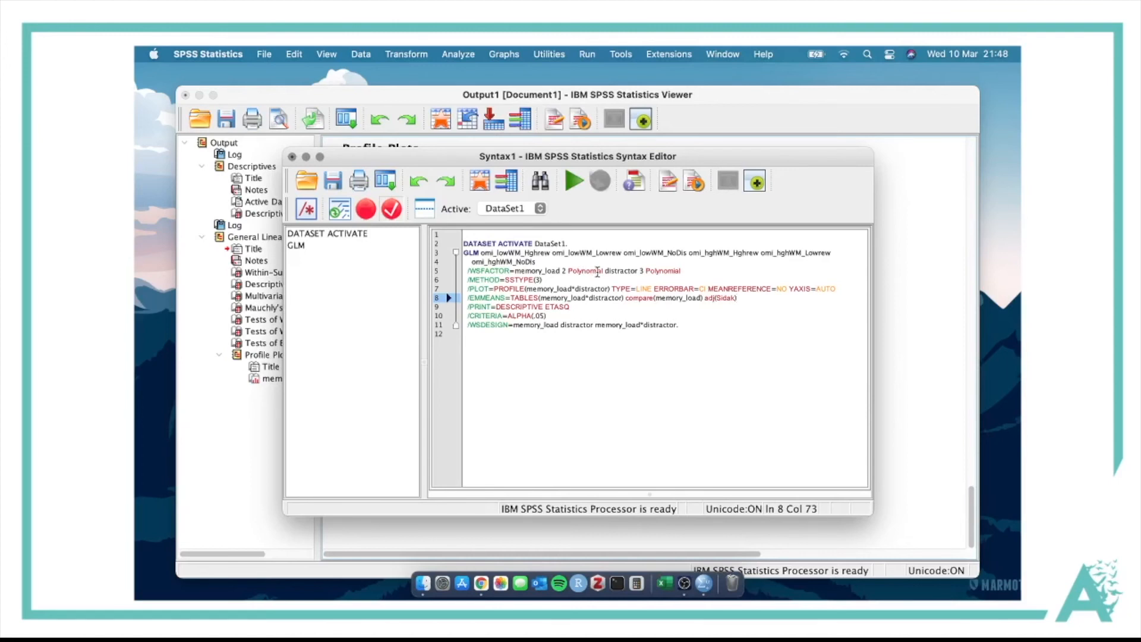
left_click(576, 184)
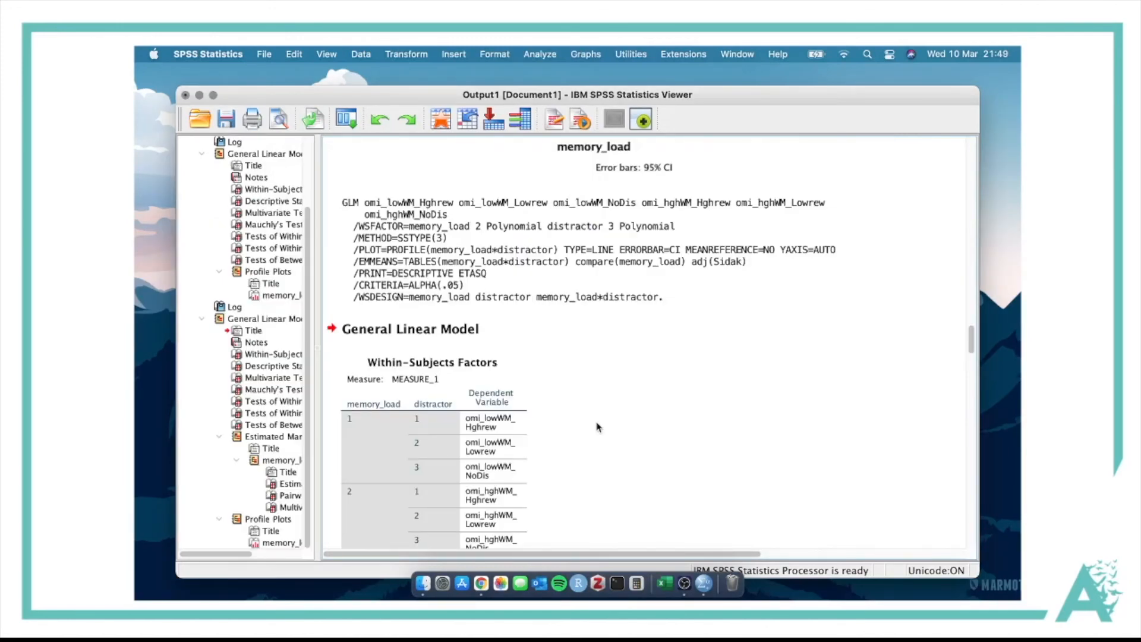
Examine the new General Linear Model output down to the estimated marginal means and the Sidak-adjusted pairwise comparisons of memory_load at each distractor level.
scroll(597, 427, "down", 15)
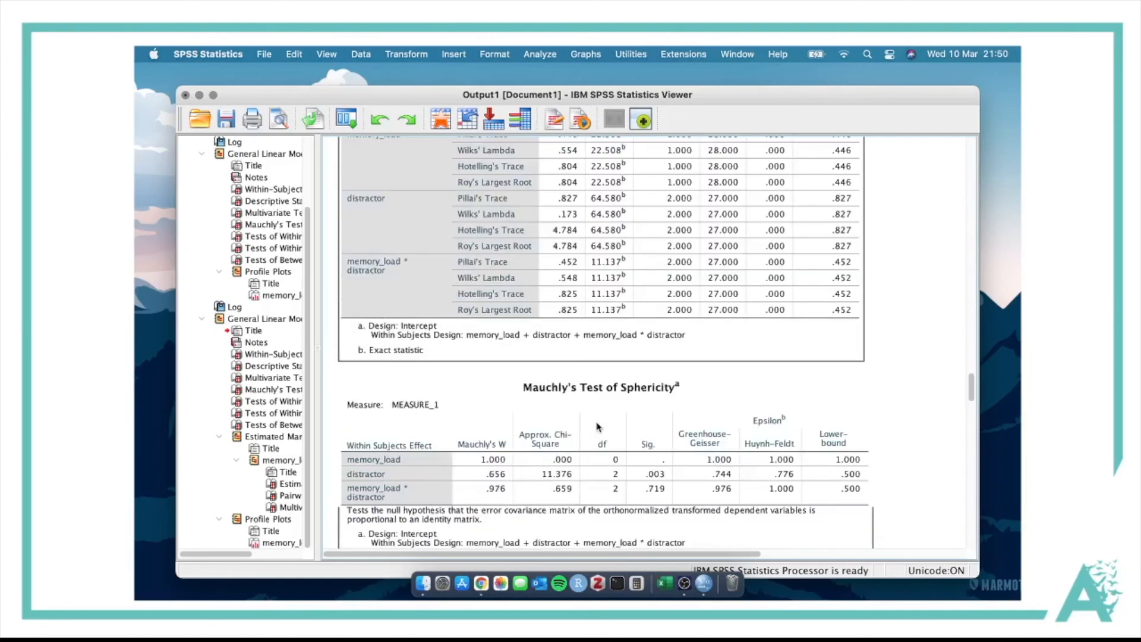
scroll(598, 427, "down", 1)
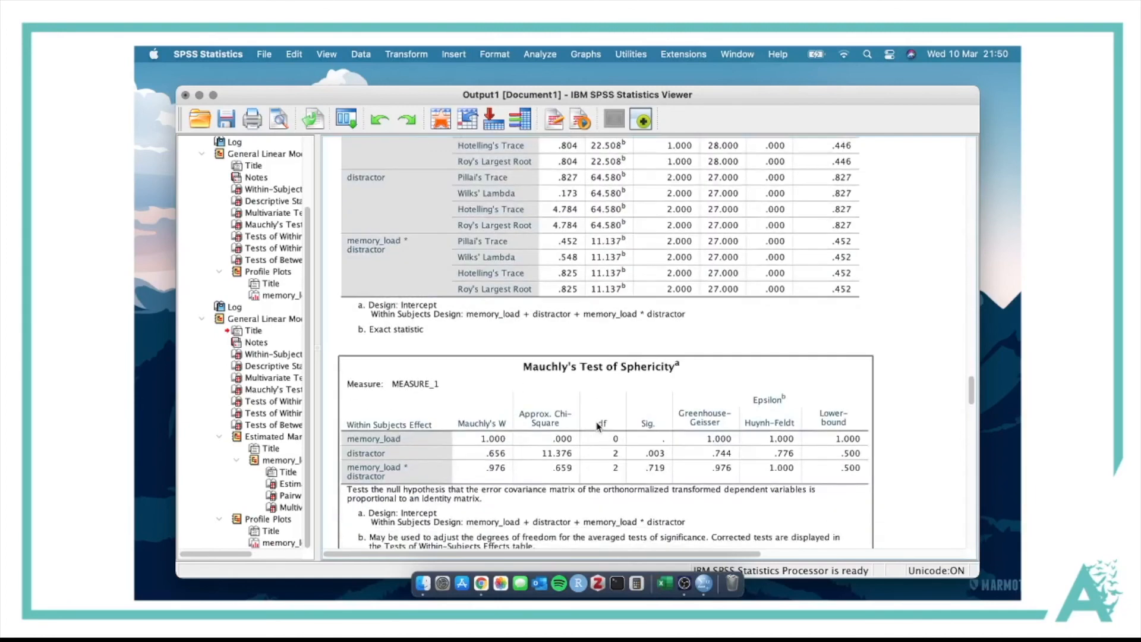
scroll(598, 427, "down", 8)
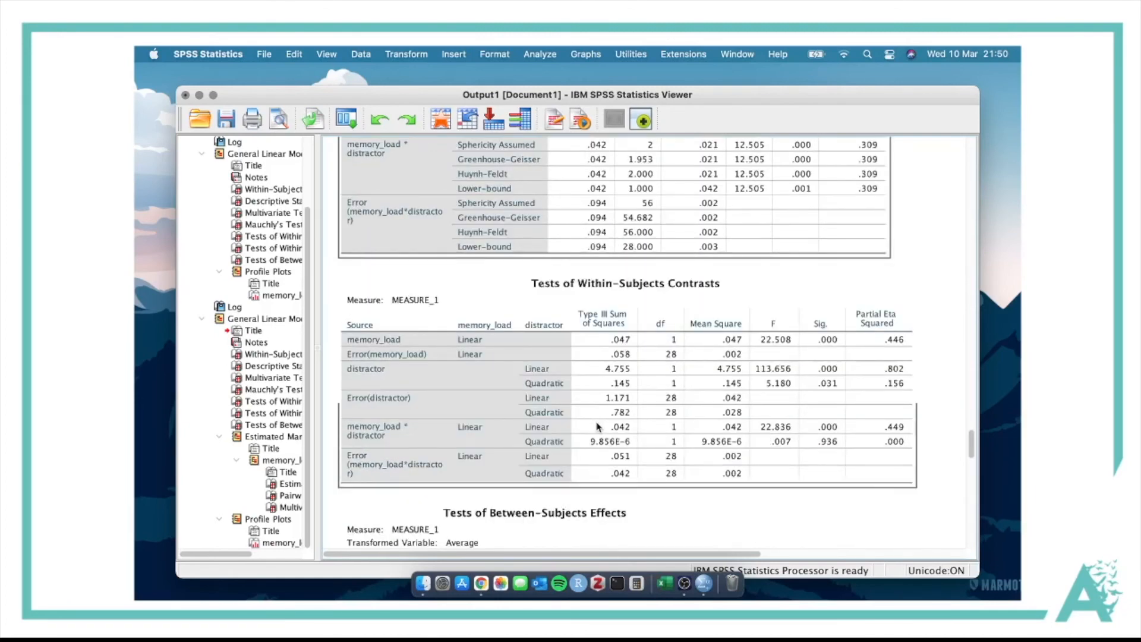
scroll(597, 427, "down", 10)
left_click(597, 426)
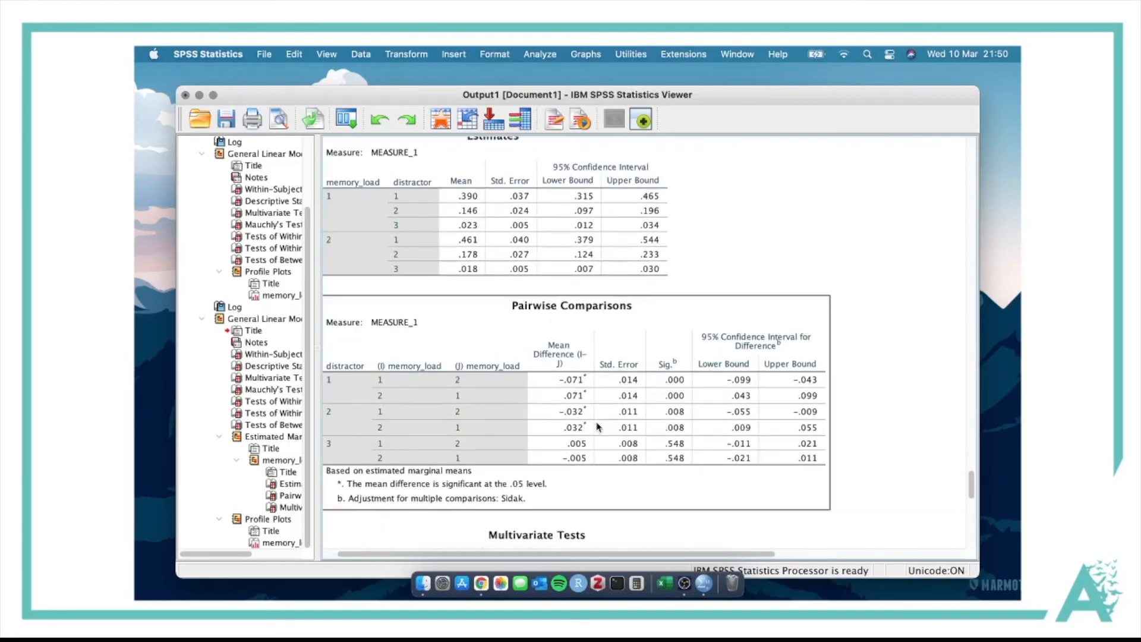
scroll(598, 426, "left", 2)
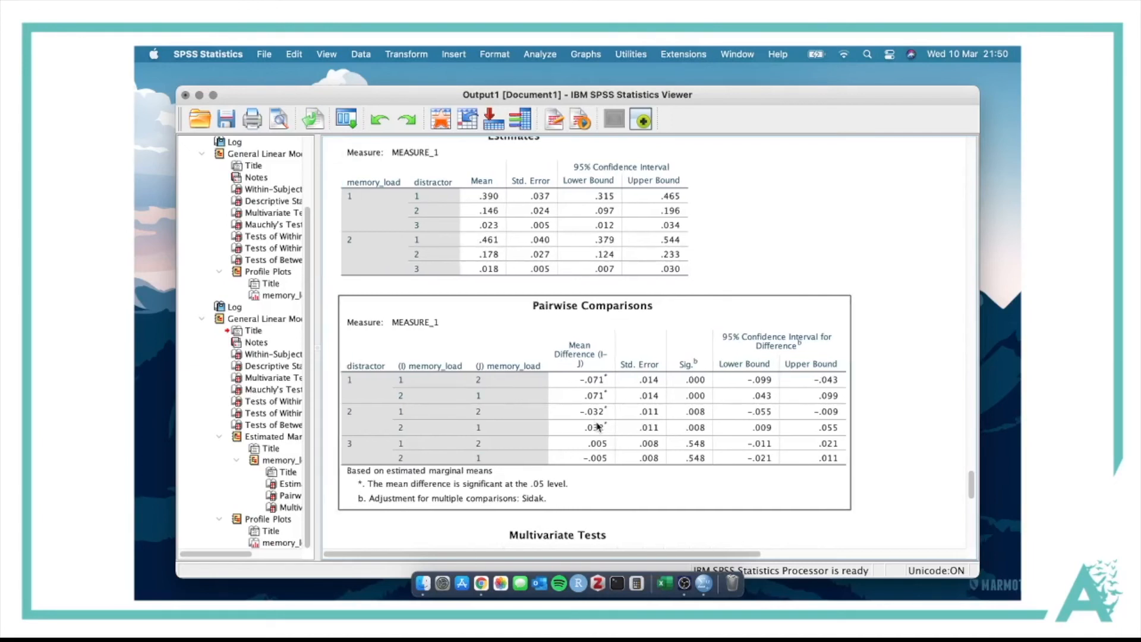
scroll(597, 426, "down", 3)
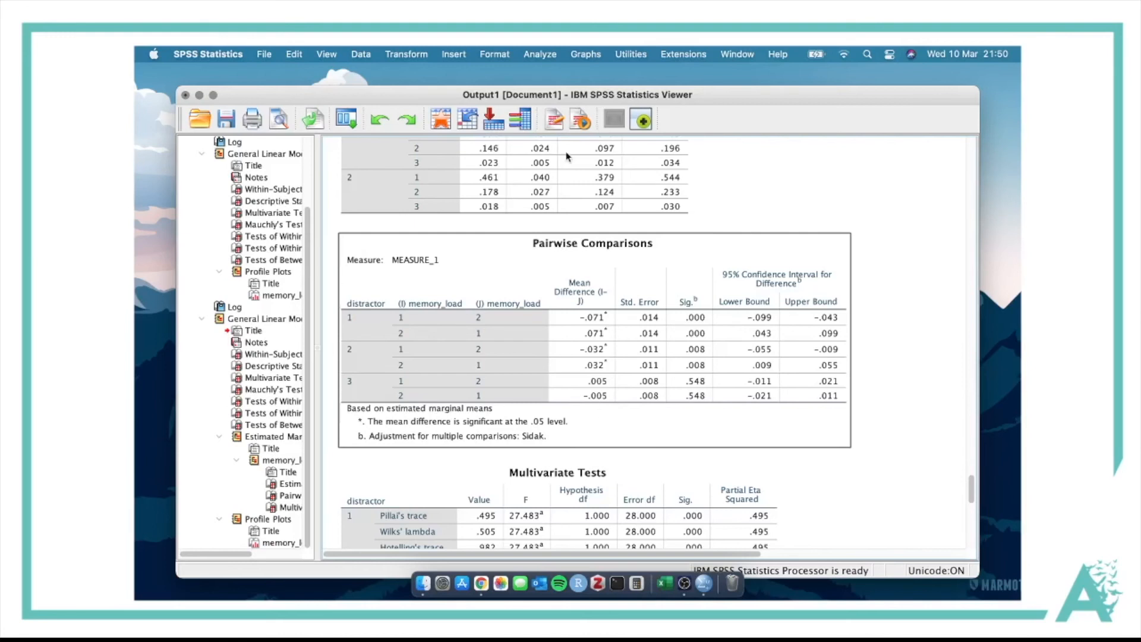
Set up a Paired-Samples T Test with low working memory high reward distractor and high working memory high reward distractor as pair 1.
left_click(539, 56)
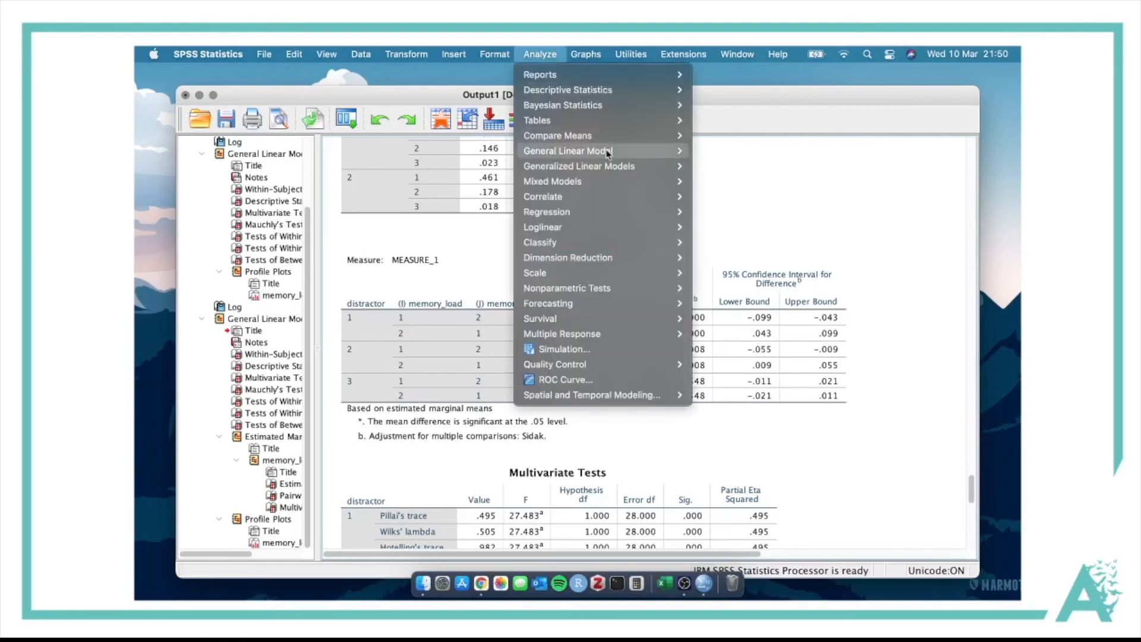
mouse_move(615, 138)
left_click(735, 182)
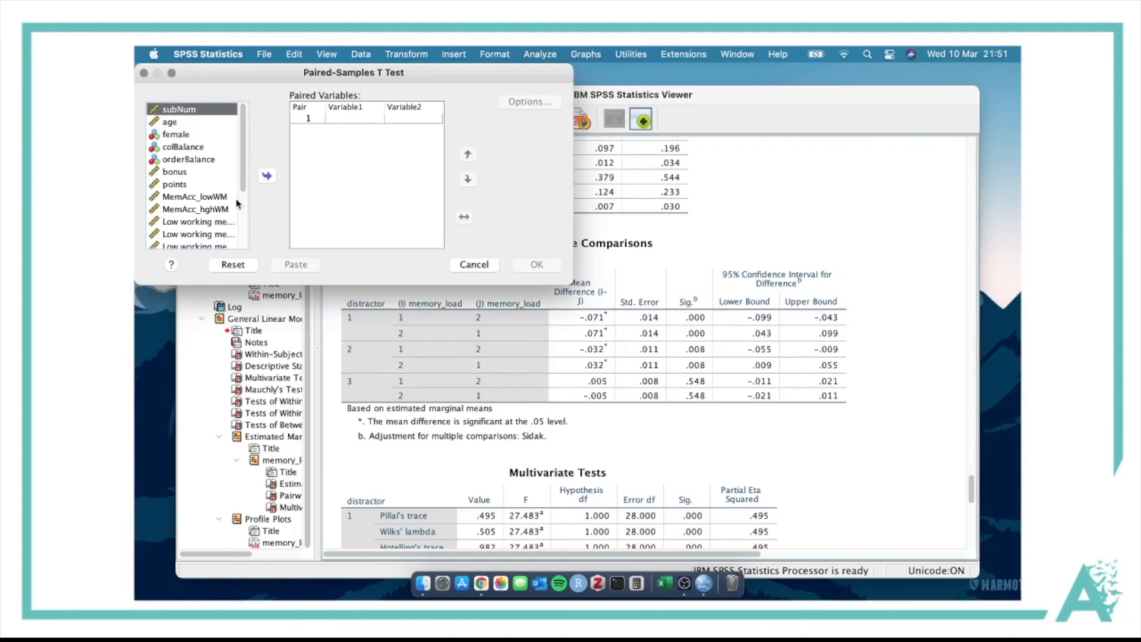
scroll(237, 203, "down", 5)
left_click_drag(571, 203, 773, 203)
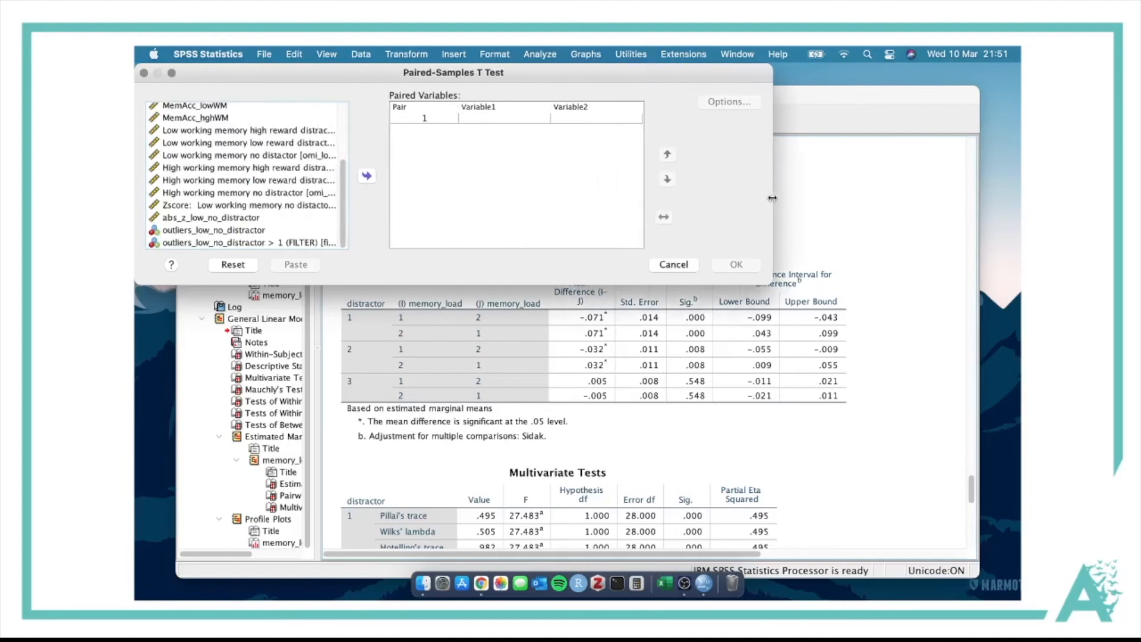
double_click(325, 131)
left_click(248, 169)
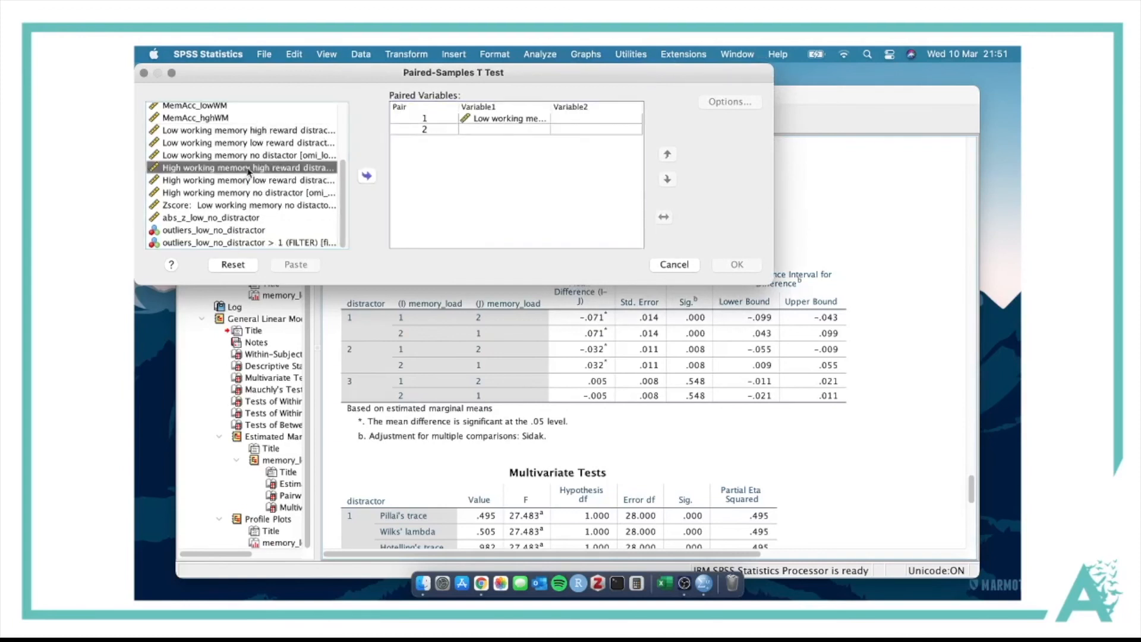
double_click(248, 169)
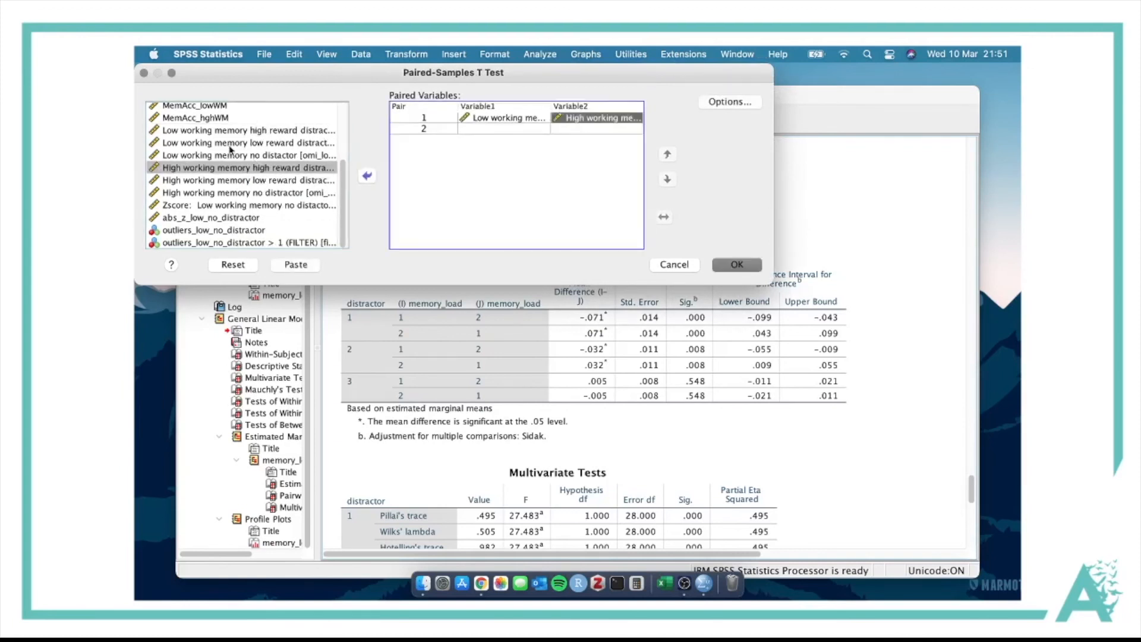
Add low working memory low reward distractor and high working memory low reward distractor as pair 2.
left_click(232, 143)
left_click(367, 176)
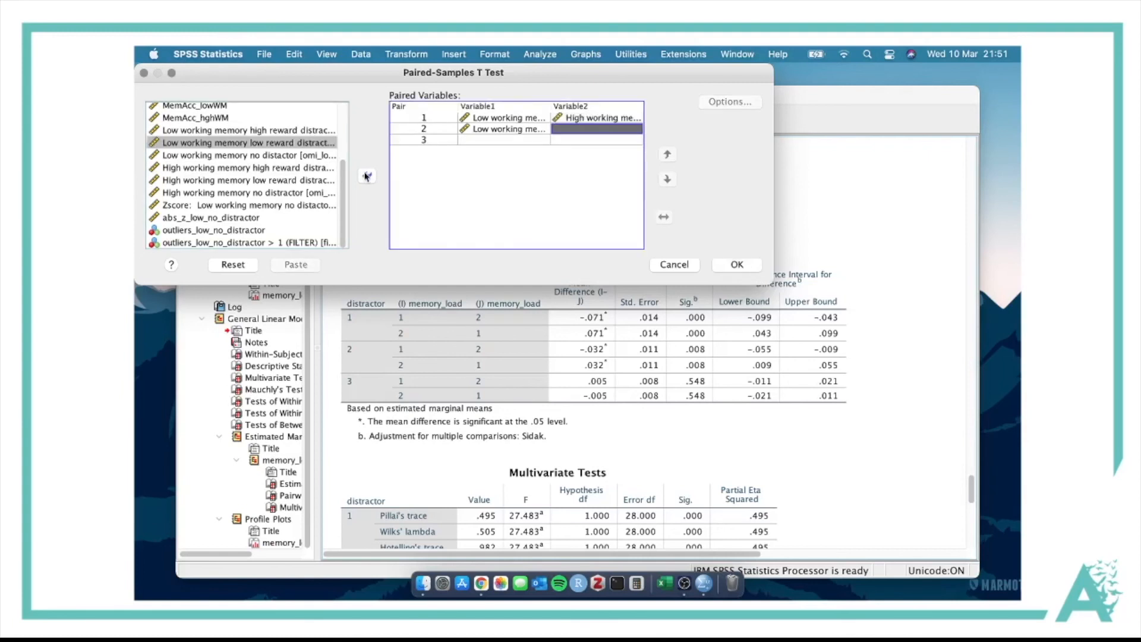
left_click(271, 180)
left_click(366, 176)
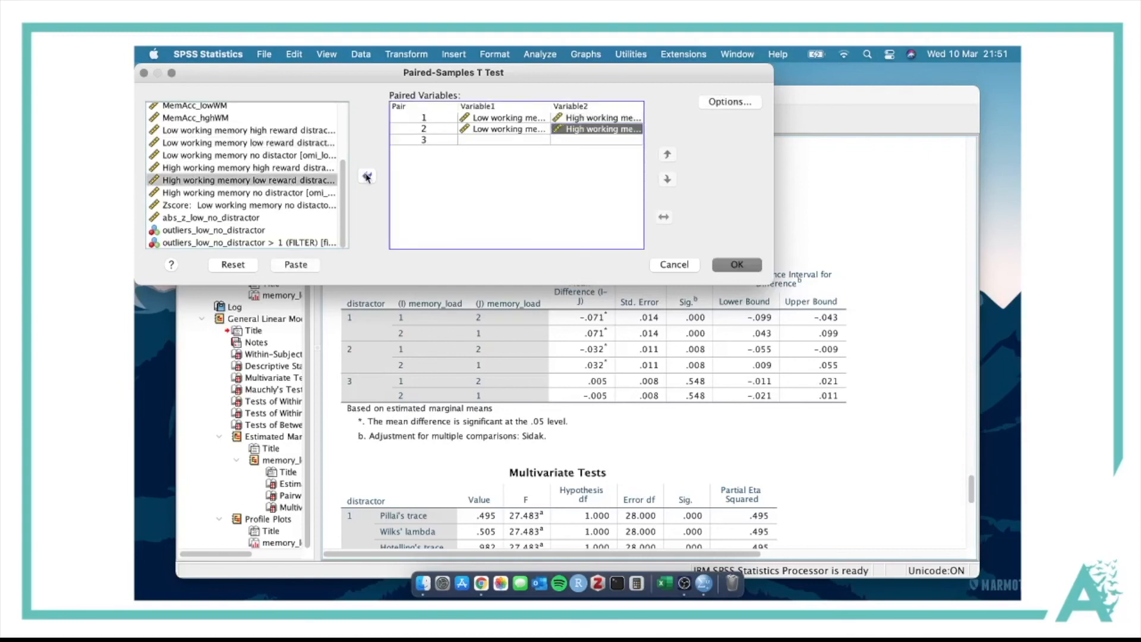
Add the low and high working memory no distractor variables as pair 3 and run the paired-samples t tests.
left_click(270, 156)
left_click(366, 176)
left_click(284, 193)
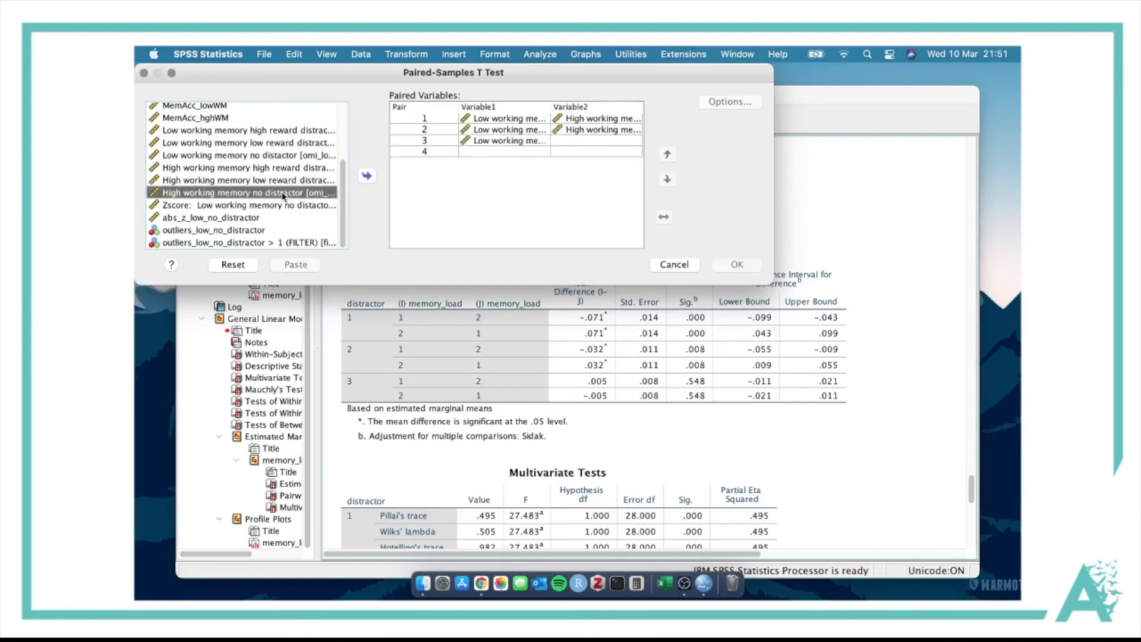
left_click(367, 176)
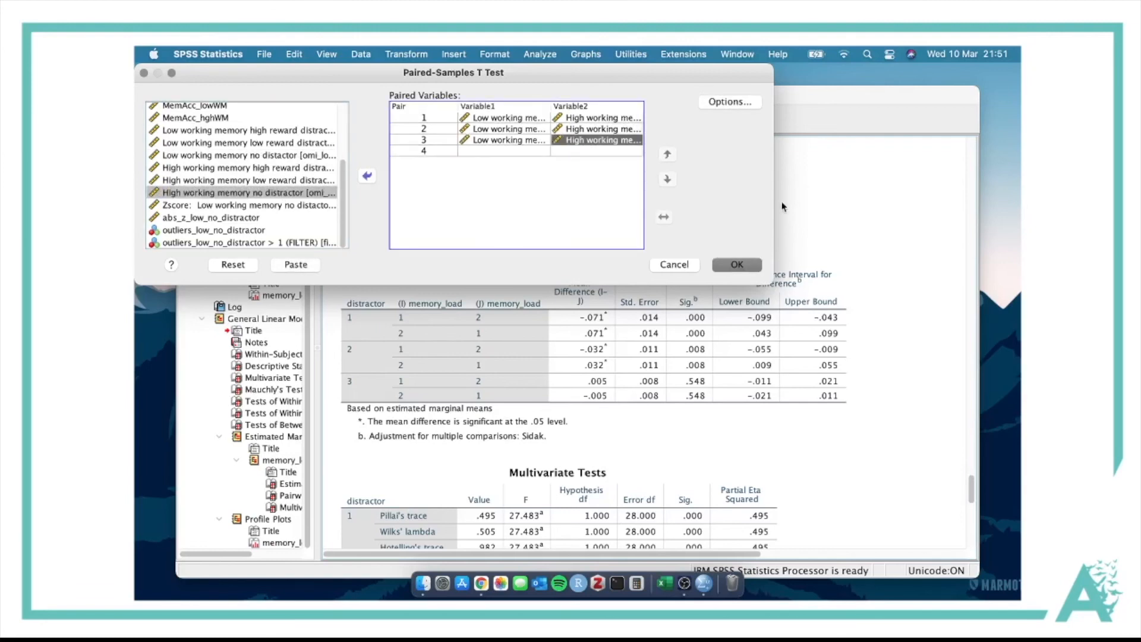
left_click(736, 265)
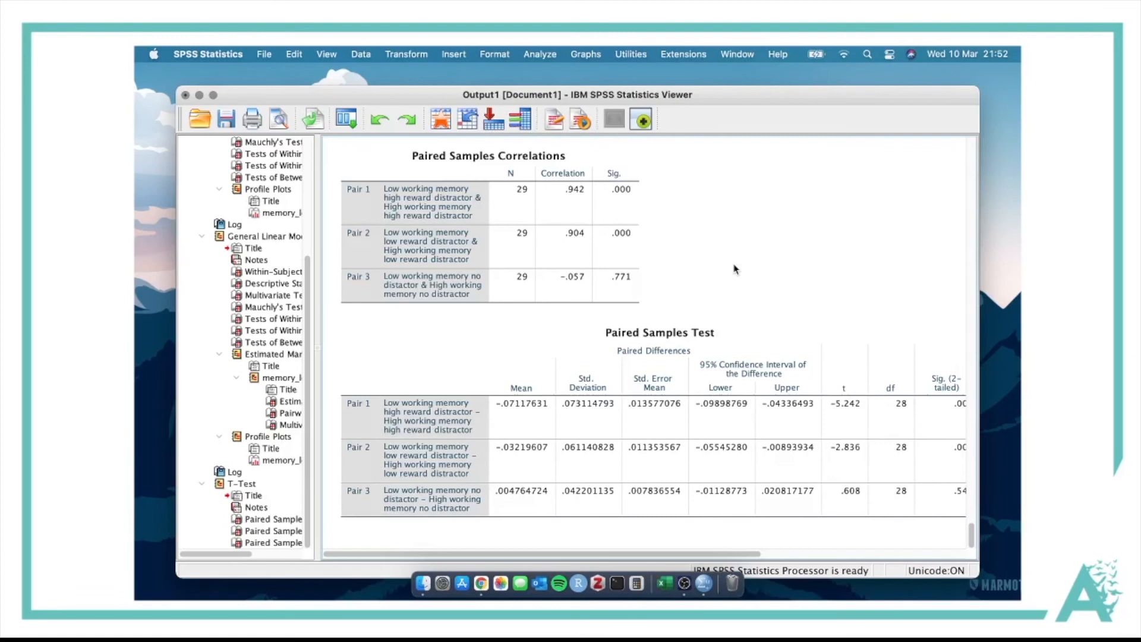